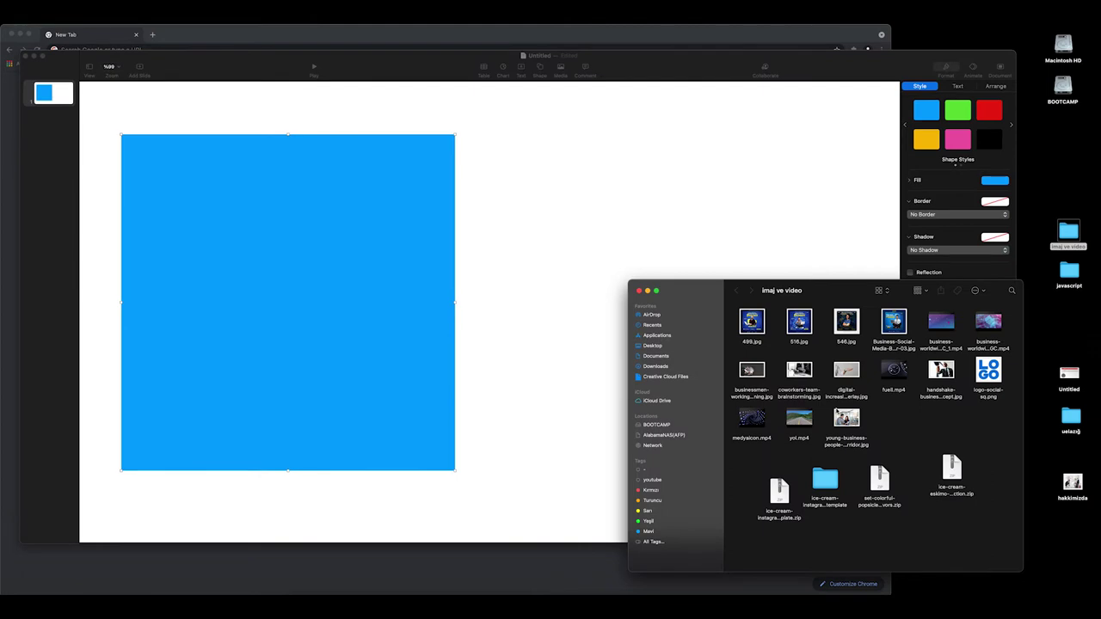
Fill the blue square with the young-business-people corridor photo and finish the mask editing
{"action": "left_click_drag", "start_coordinate": [847, 420], "coordinate": [276, 341]}
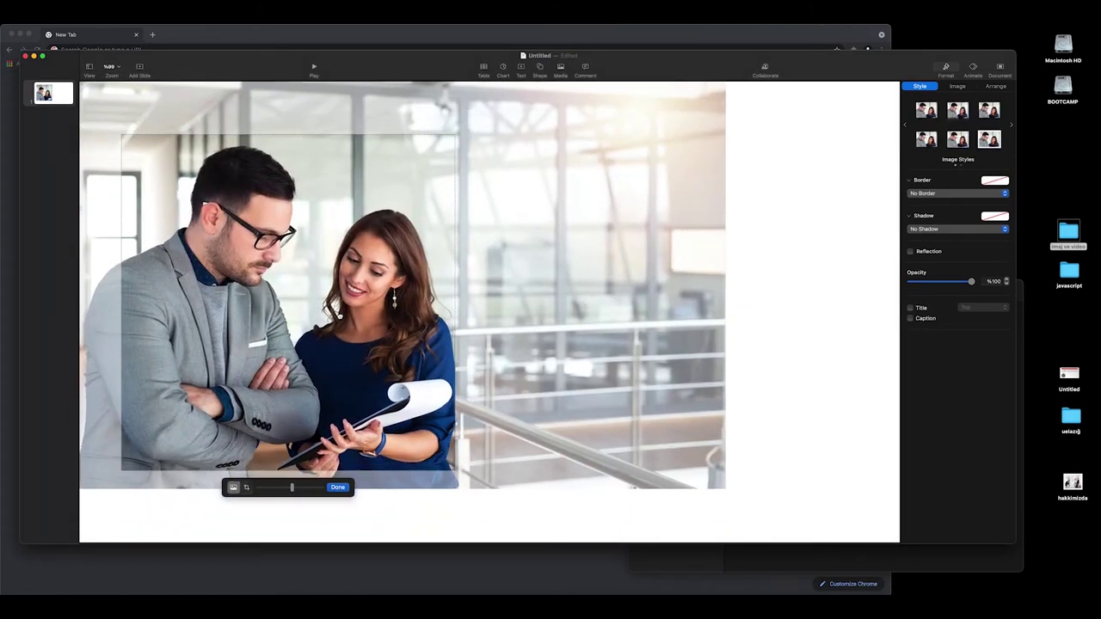
{"action": "left_click", "coordinate": [781, 322]}
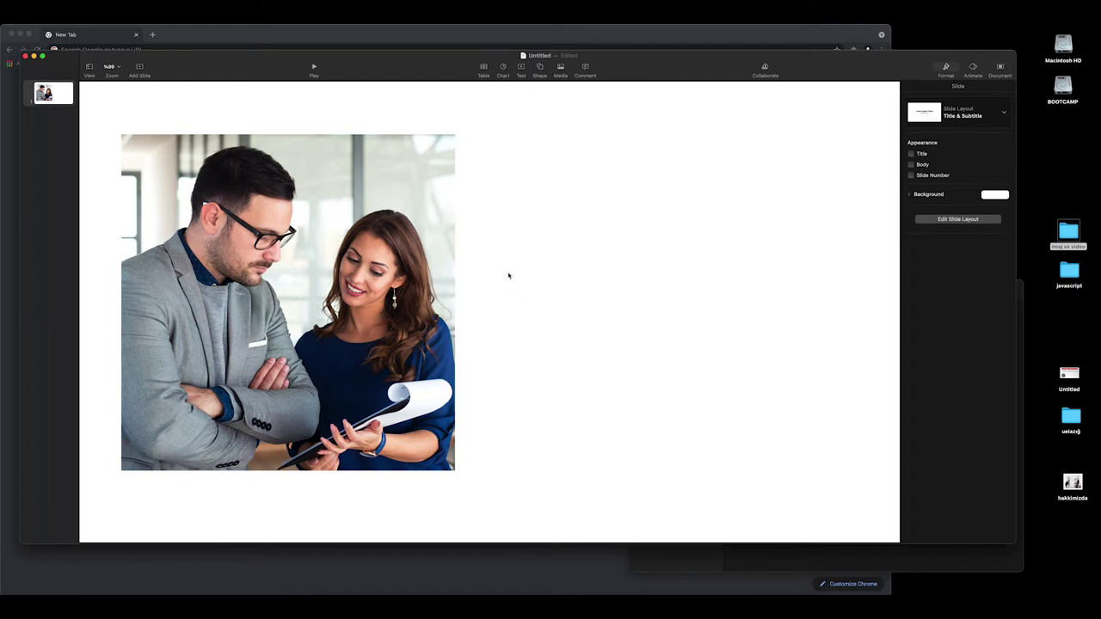
{"action": "left_click", "coordinate": [313, 290]}
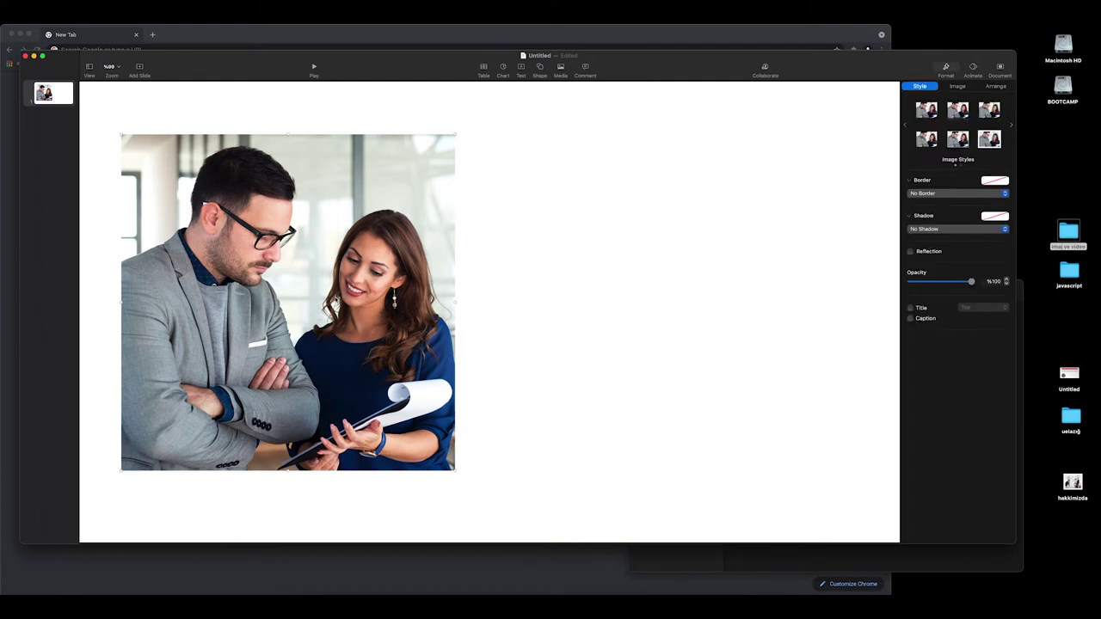
{"action": "left_click", "coordinate": [607, 177]}
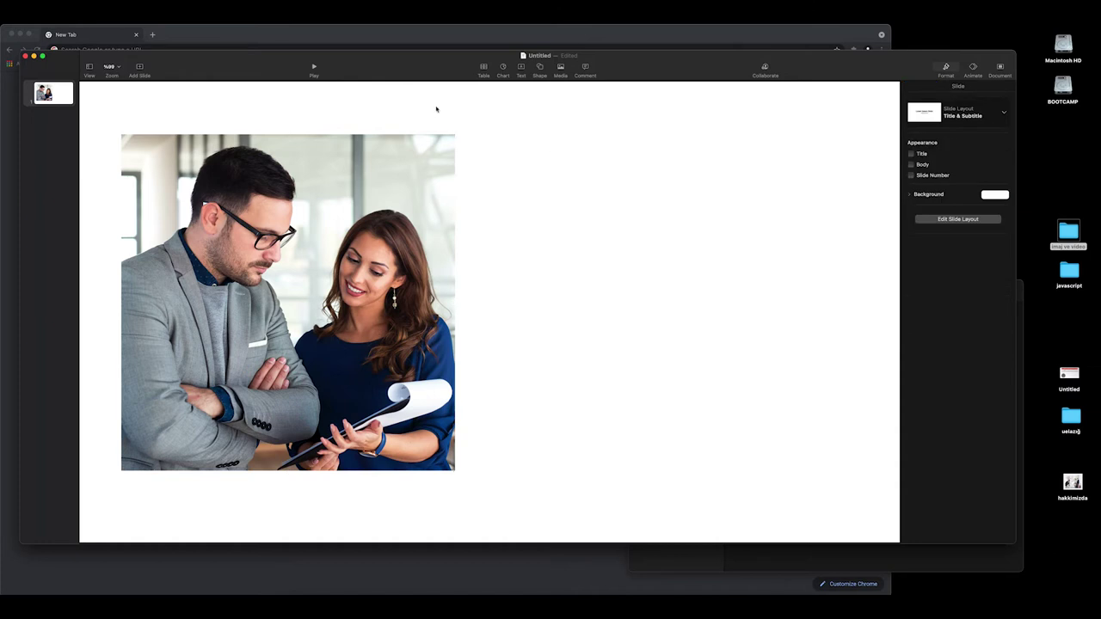
Draw a closed, tall right-angled triangle with the Pen tool on the empty area beside the photo
{"action": "left_click", "coordinate": [540, 69]}
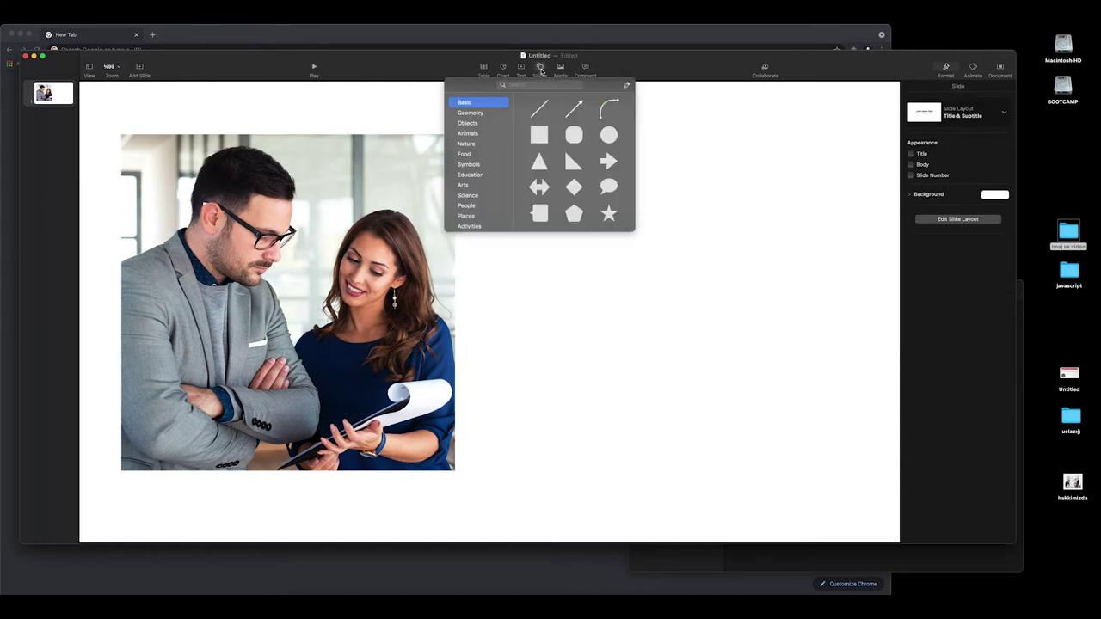
{"action": "left_click", "coordinate": [627, 87]}
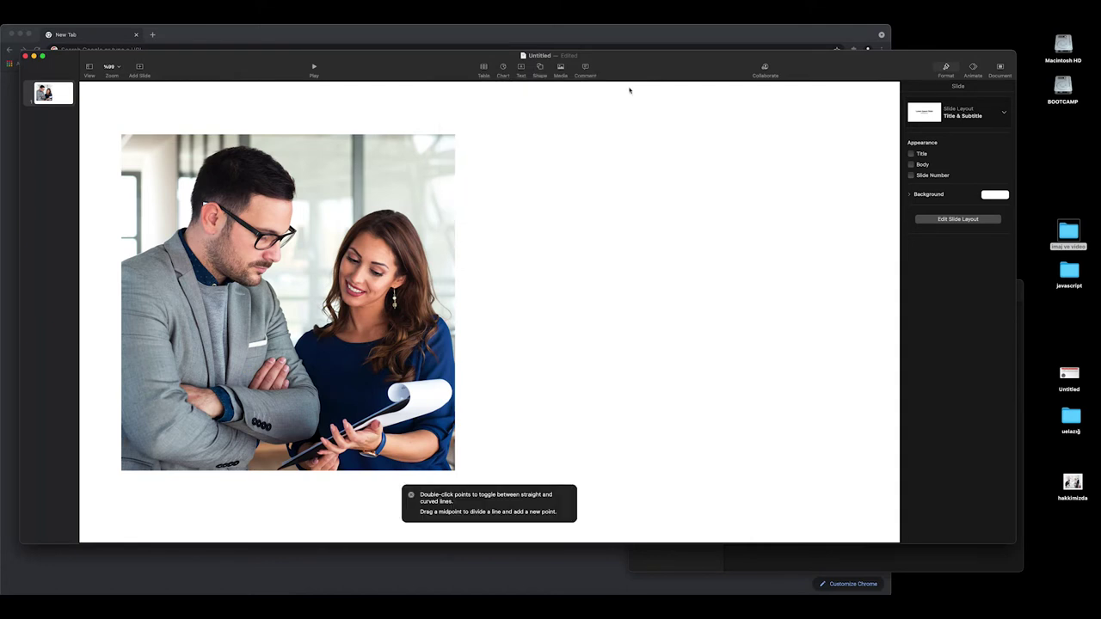
{"action": "left_click", "coordinate": [512, 138]}
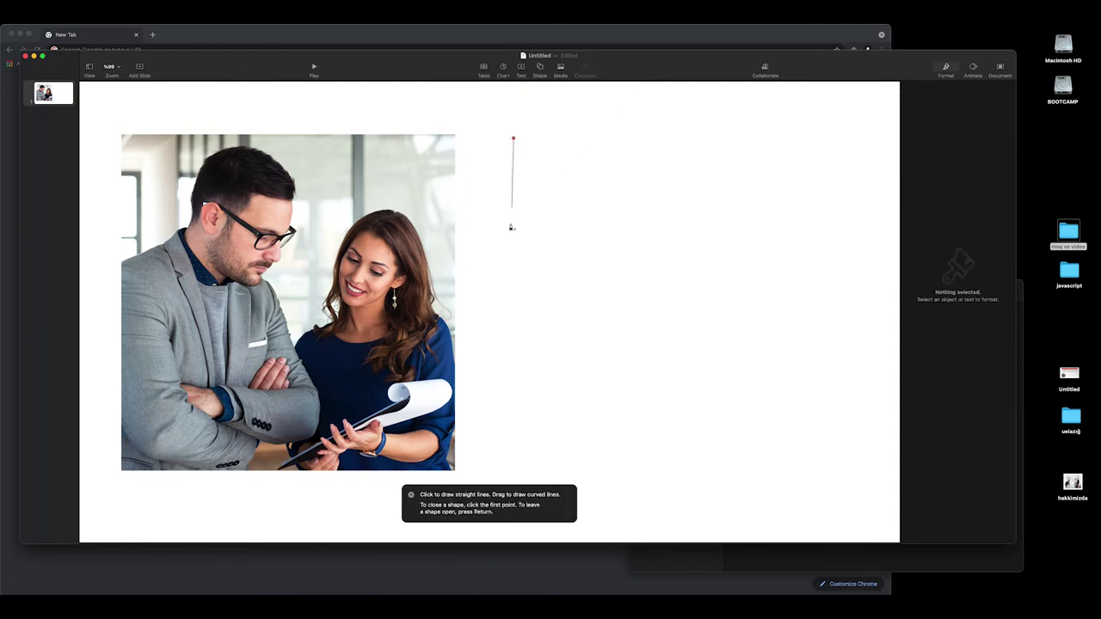
{"action": "left_click", "coordinate": [513, 422]}
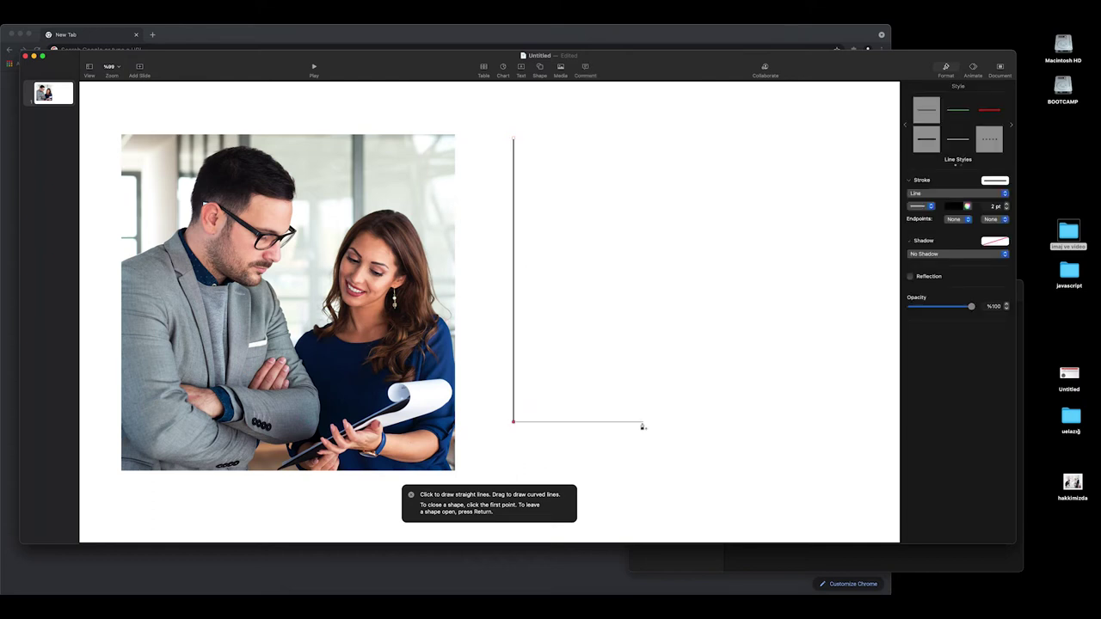
{"action": "left_click", "coordinate": [642, 421]}
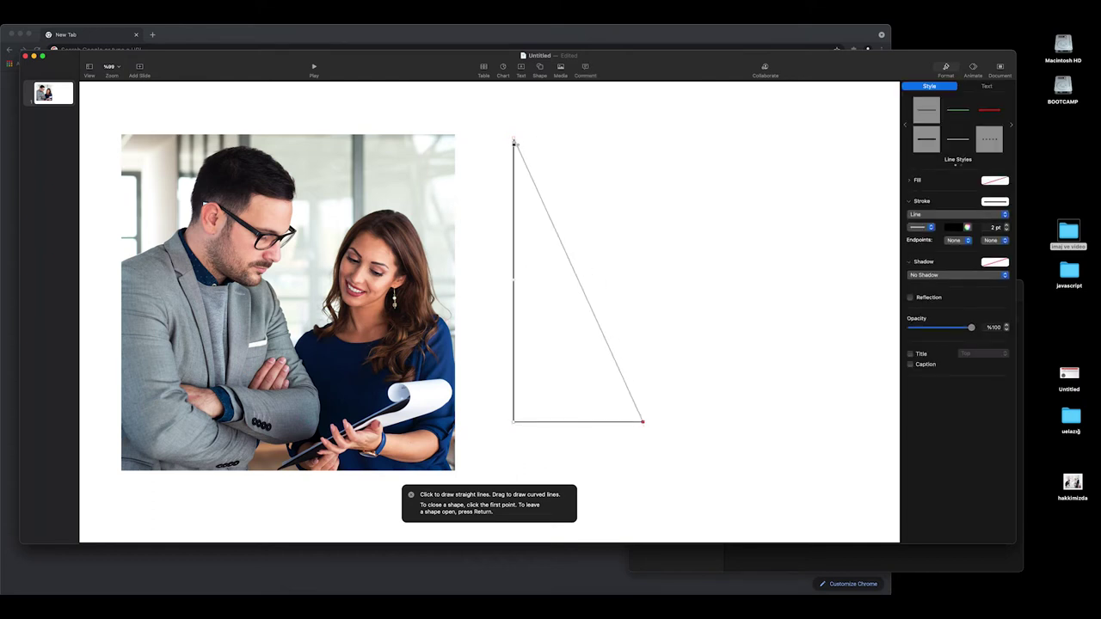
{"action": "left_click", "coordinate": [513, 139]}
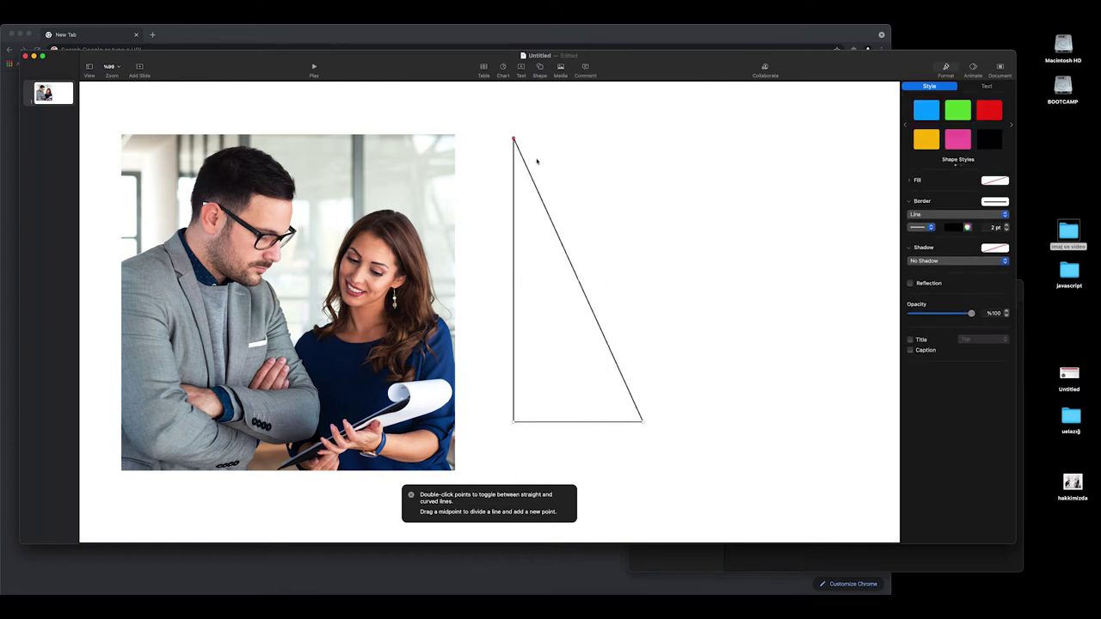
Fill the triangle with the handshake photo from the imaj ve video folder, scaled and positioned so the clasped hands show inside
{"action": "double_click", "coordinate": [1068, 232]}
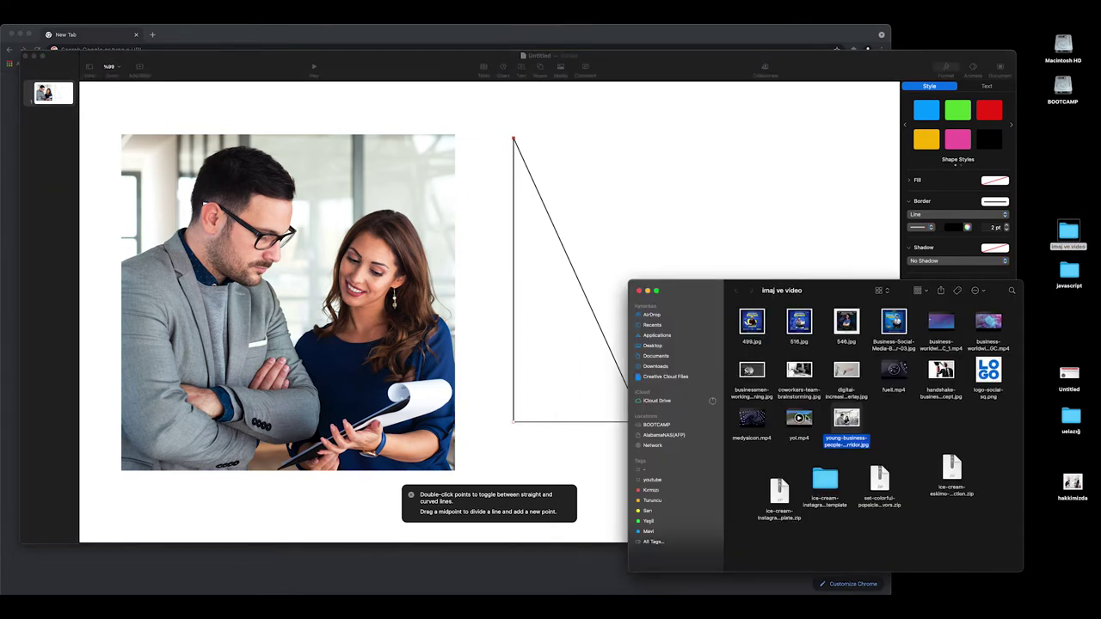
{"action": "left_click_drag", "start_coordinate": [941, 370], "coordinate": [559, 315]}
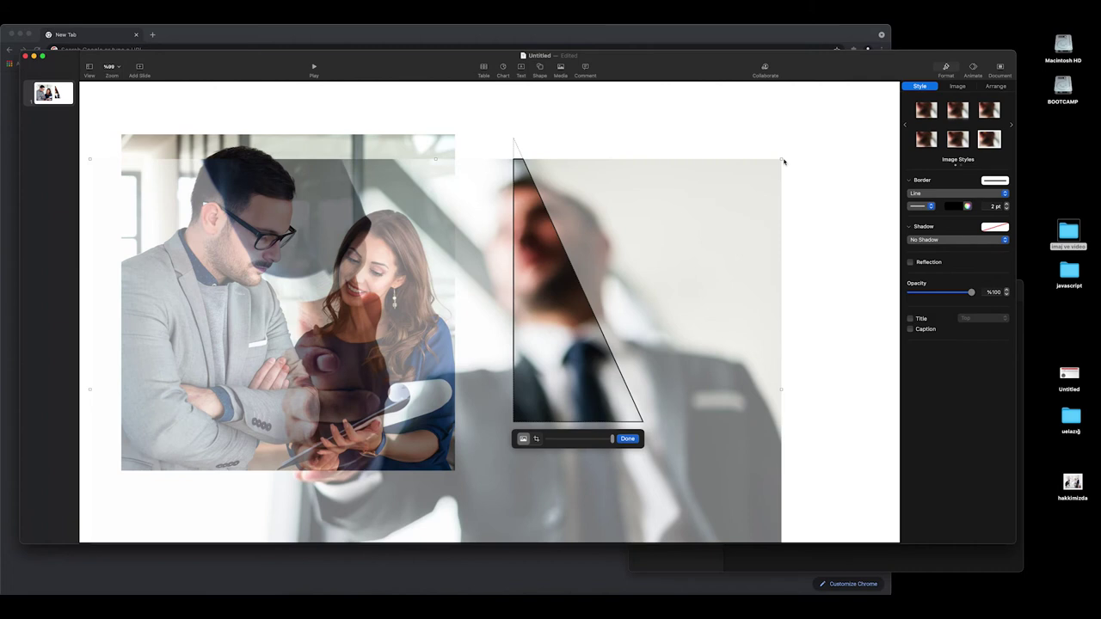
{"action": "left_click_drag", "start_coordinate": [780, 158], "coordinate": [817, 164]}
{"action": "left_click_drag", "start_coordinate": [373, 292], "coordinate": [415, 293]}
{"action": "left_click_drag", "start_coordinate": [530, 355], "coordinate": [551, 242]}
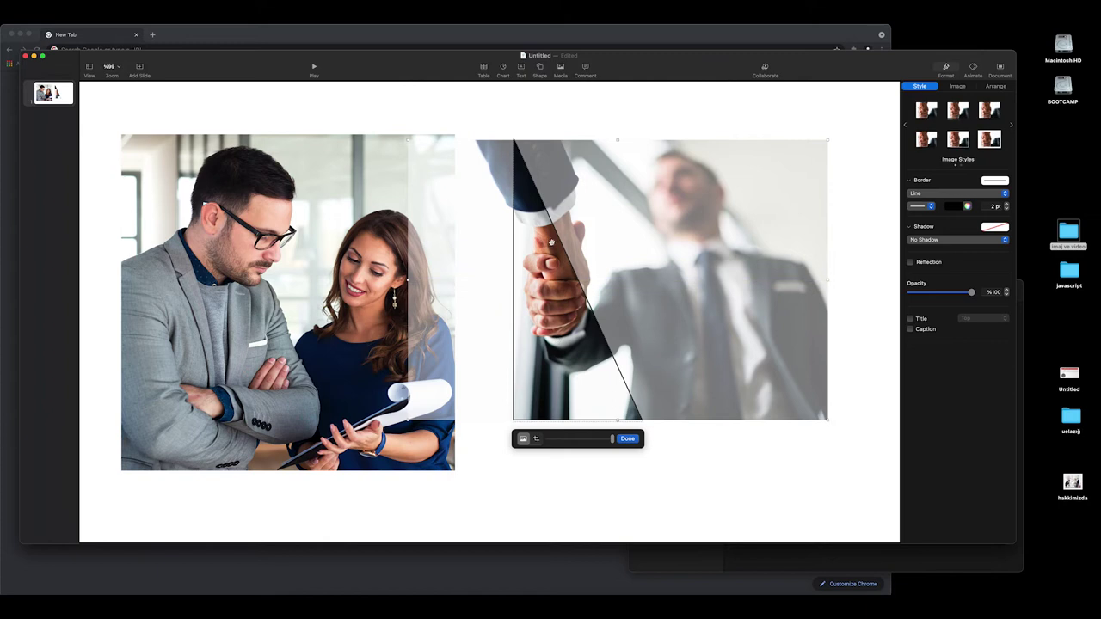
{"action": "key", "text": "Return"}
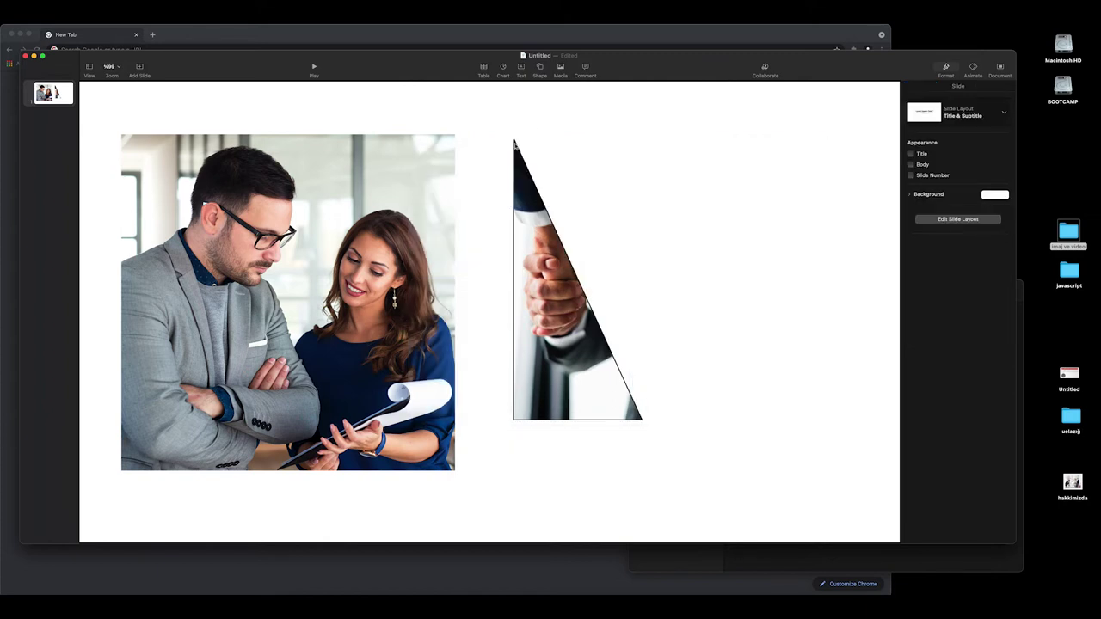
Shrink the triangular handshake image to about 191 × 418 pt and move it closer to the square photo
{"action": "left_click_drag", "start_coordinate": [513, 138], "coordinate": [561, 245]}
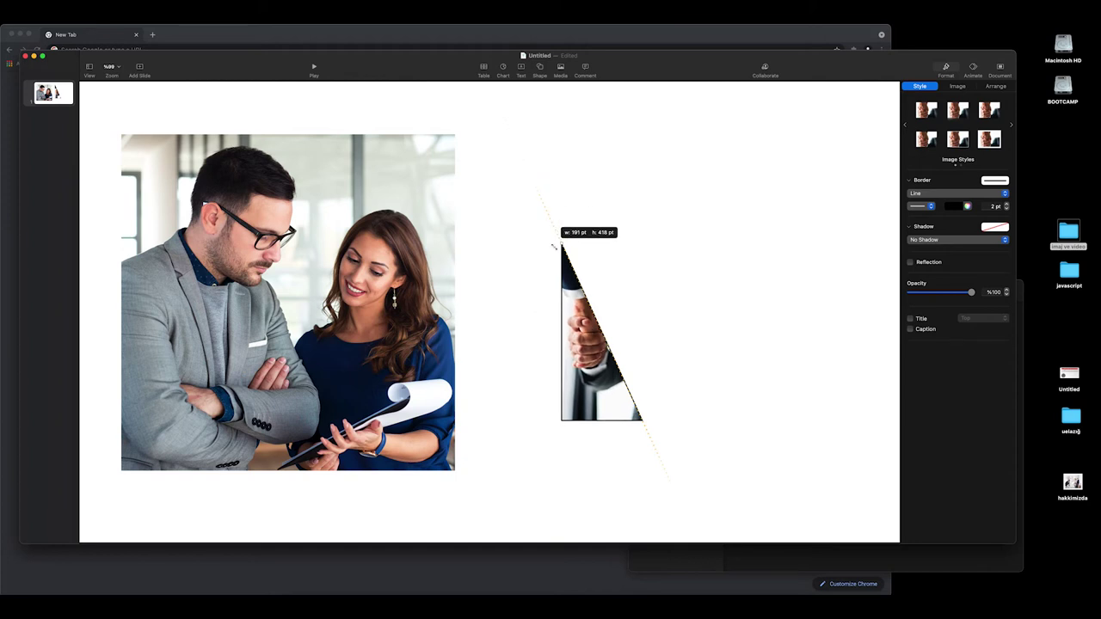
{"action": "left_click", "coordinate": [738, 242]}
{"action": "left_click_drag", "start_coordinate": [602, 321], "coordinate": [535, 267]}
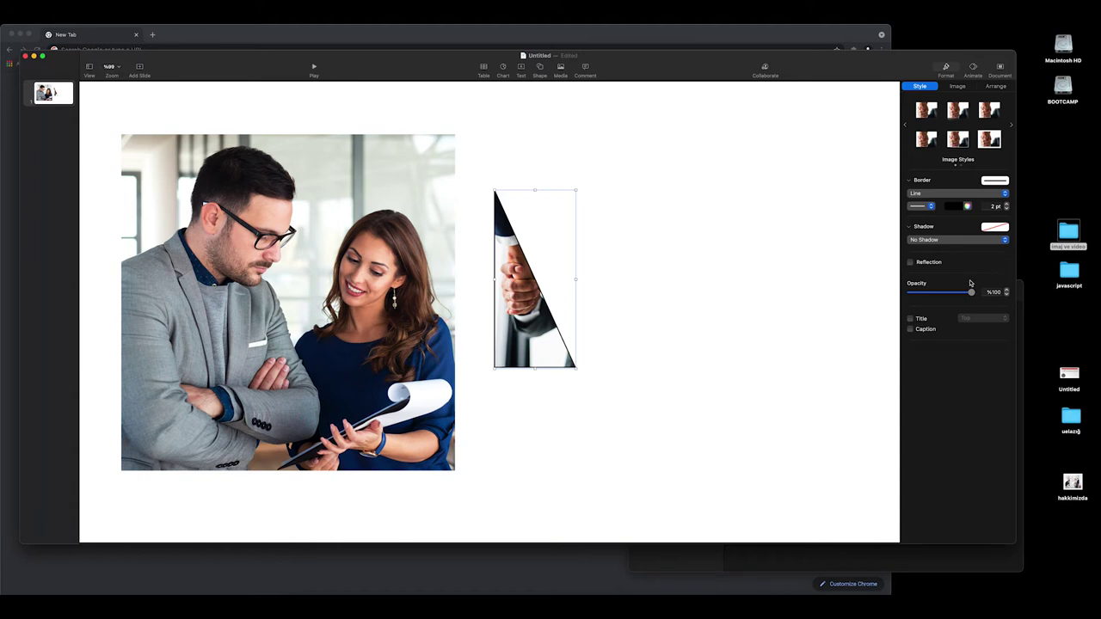
Set the triangular image's opacity to 62% and remove its border
{"action": "left_click", "coordinate": [946, 294]}
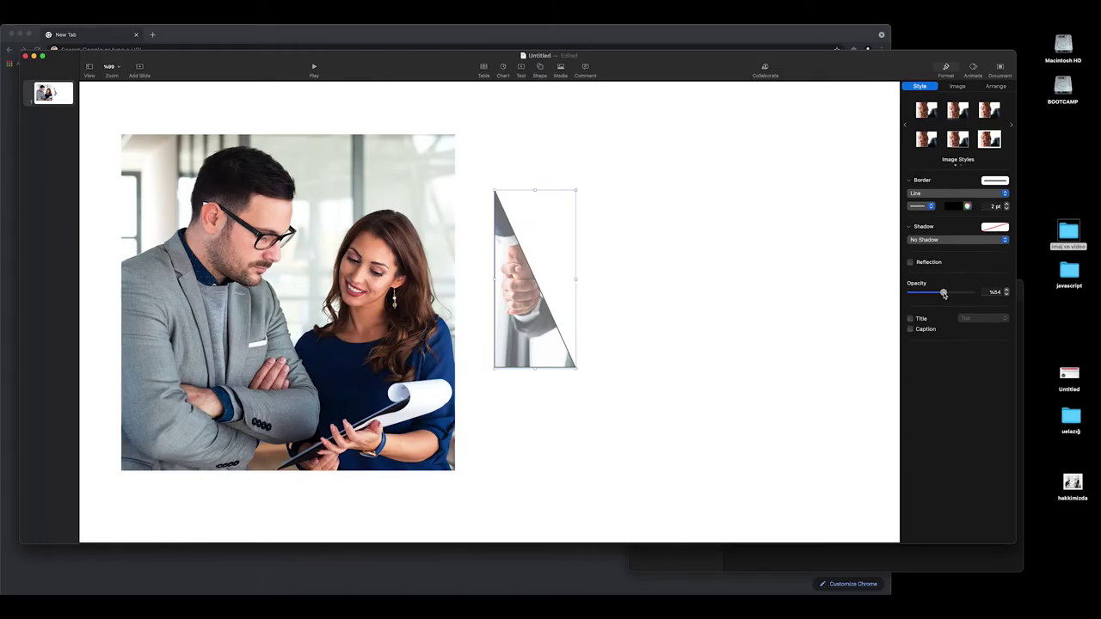
{"action": "left_click_drag", "start_coordinate": [946, 293], "coordinate": [947, 294]}
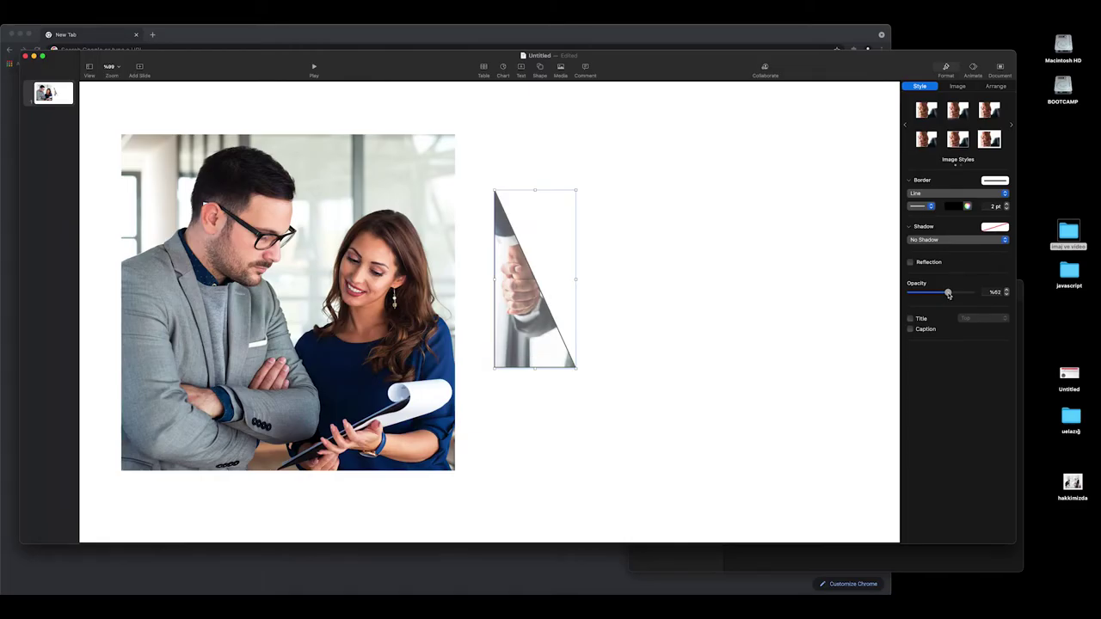
{"action": "left_click", "coordinate": [995, 181]}
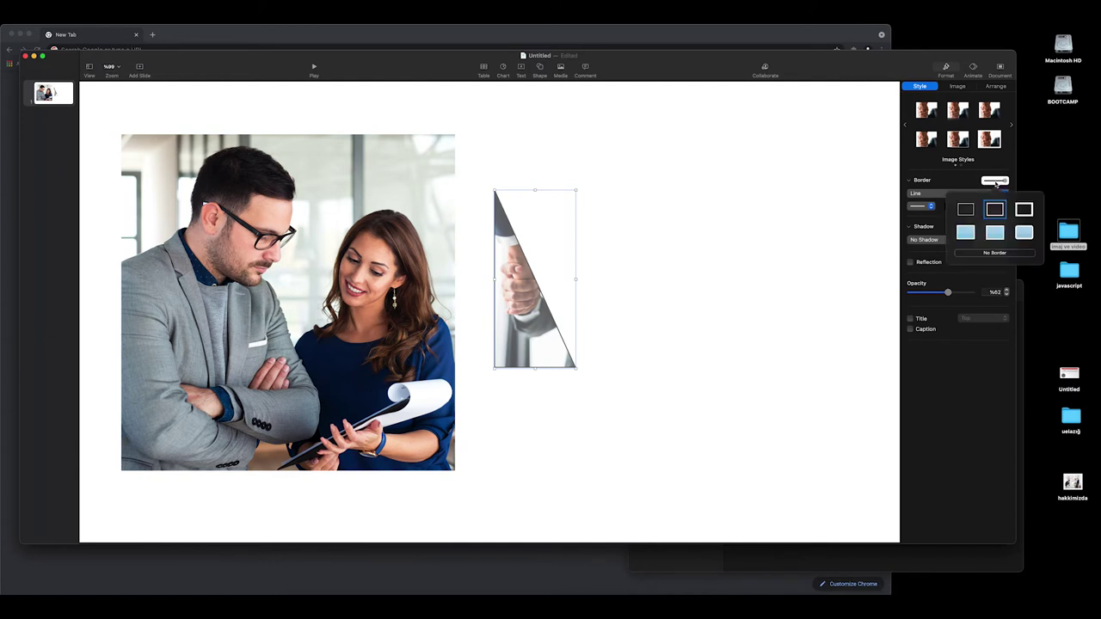
{"action": "left_click", "coordinate": [995, 252]}
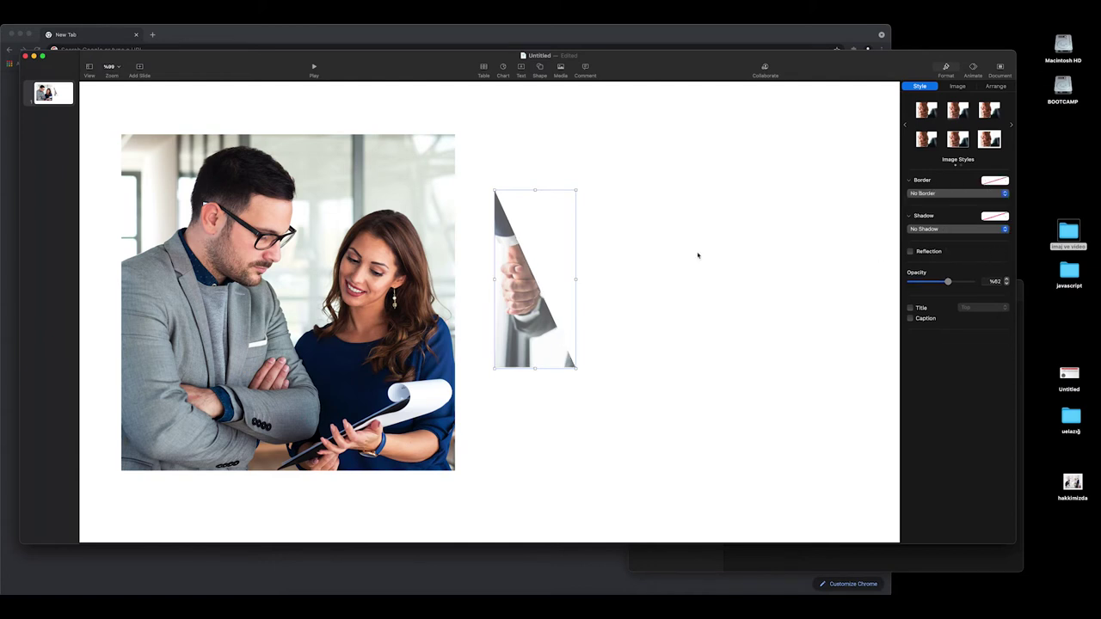
Align the triangular image with the upper edge of the square photo, right beside it, and duplicate it
{"action": "left_click", "coordinate": [691, 201]}
{"action": "left_click_drag", "start_coordinate": [519, 292], "coordinate": [489, 239]}
{"action": "key", "text": "super+d"}
Edit the duplicate's mask into a wider, shorter triangle and place the image below the original triangle
{"action": "right_click", "coordinate": [634, 312]}
{"action": "left_click", "coordinate": [676, 444]}
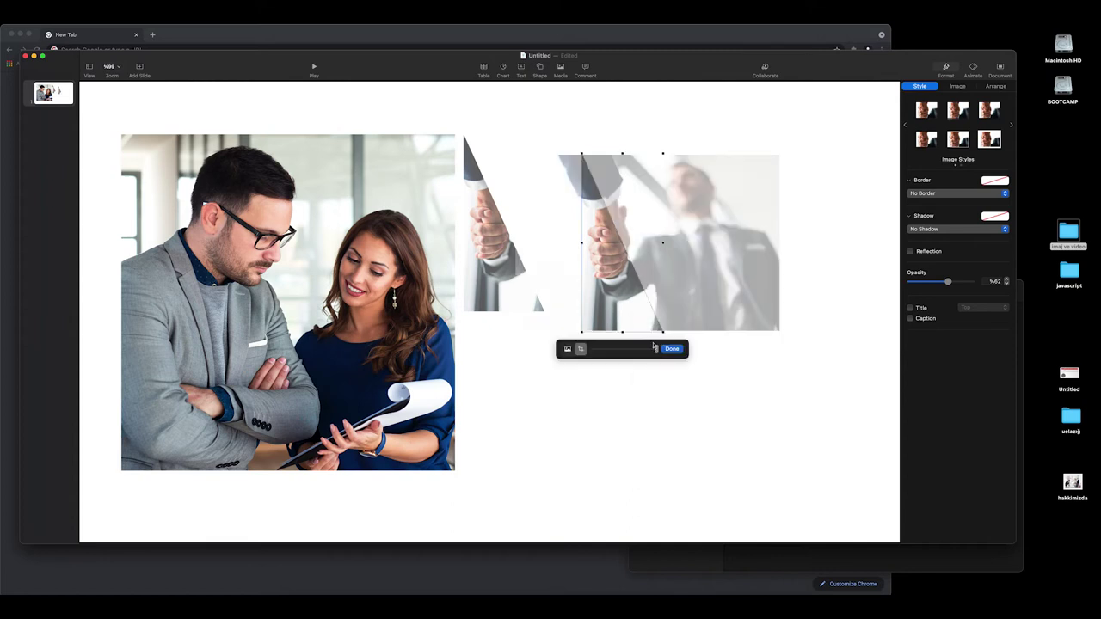
{"action": "left_click_drag", "start_coordinate": [663, 331], "coordinate": [776, 280]}
{"action": "left_click_drag", "start_coordinate": [581, 154], "coordinate": [564, 168]}
{"action": "left_click", "coordinate": [621, 129]}
{"action": "left_click_drag", "start_coordinate": [635, 234], "coordinate": [535, 390]}
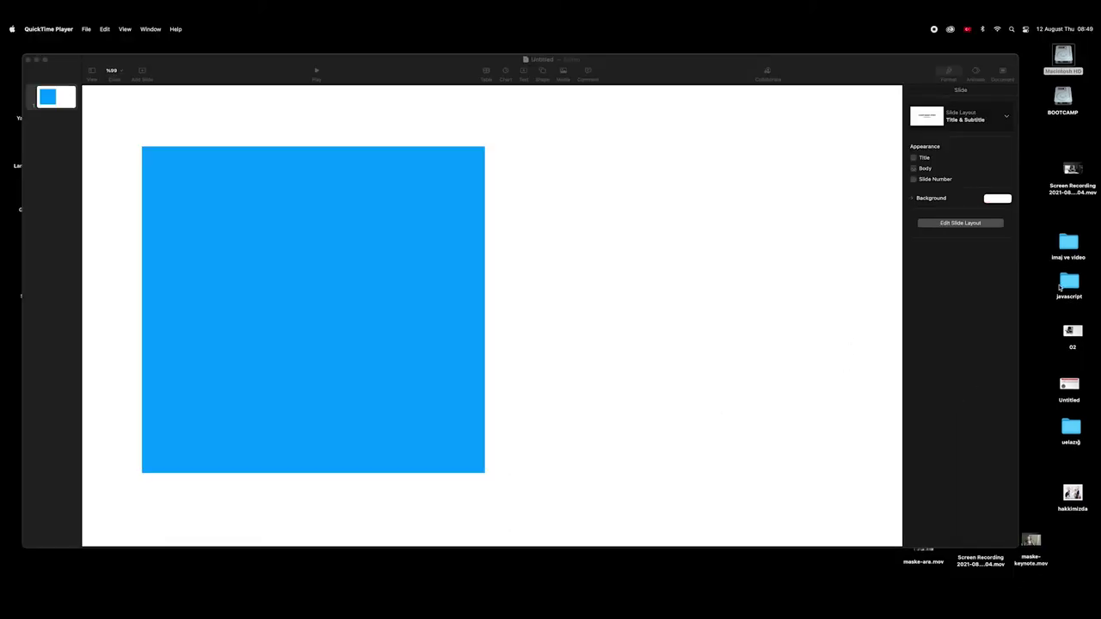
Place coworkers-team-brainstorming.jpg from the imaj ve video folder on the slide and shrink it beside the blue square
{"action": "double_click", "coordinate": [1071, 245]}
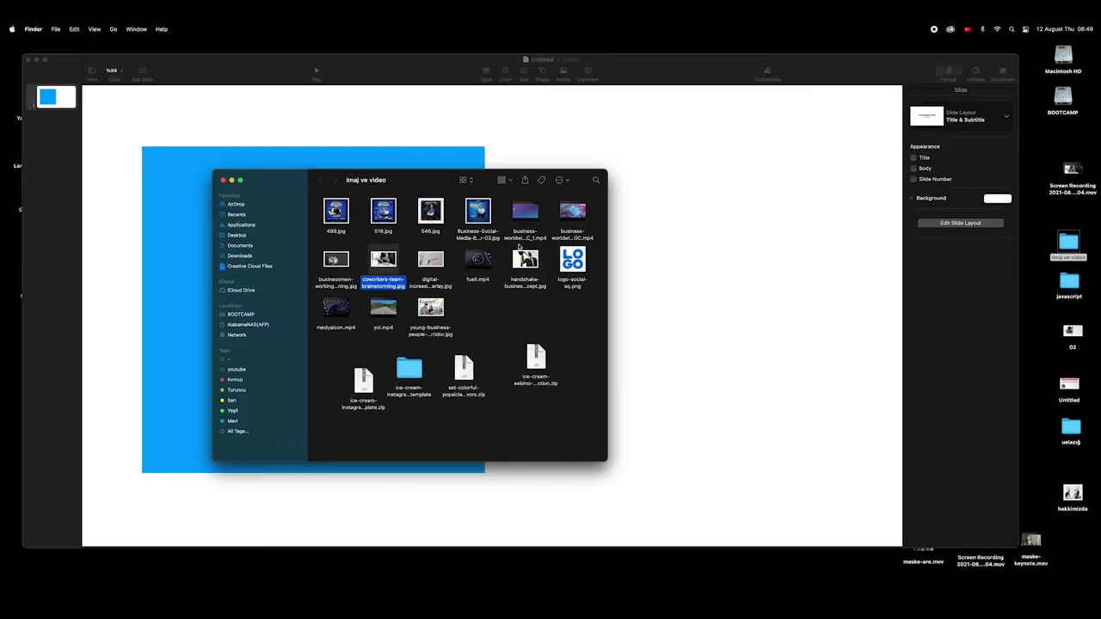
{"action": "left_click_drag", "start_coordinate": [397, 263], "coordinate": [695, 287]}
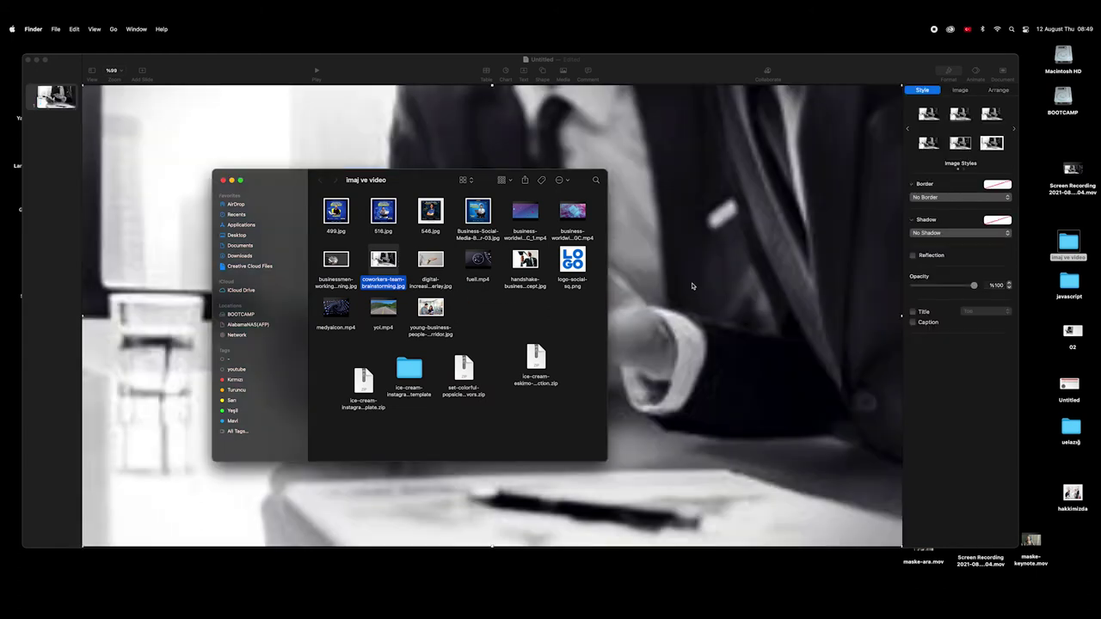
{"action": "left_click", "coordinate": [696, 285]}
{"action": "left_click_drag", "start_coordinate": [116, 312], "coordinate": [594, 320]}
{"action": "left_click_drag", "start_coordinate": [753, 360], "coordinate": [627, 354]}
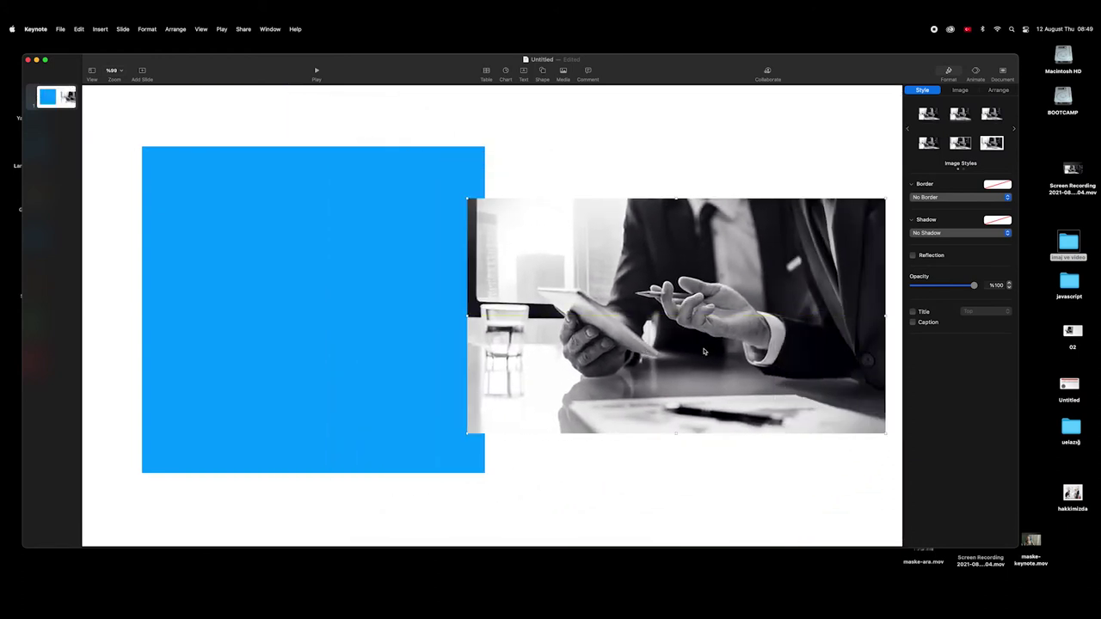
Move the coworkers picture over the blue square and enlarge it to slightly more than the square's height
{"action": "left_click_drag", "start_coordinate": [719, 351], "coordinate": [382, 295]}
{"action": "left_click_drag", "start_coordinate": [549, 377], "coordinate": [727, 479]}
{"action": "left_click_drag", "start_coordinate": [246, 346], "coordinate": [295, 350]}
Mask the coworkers picture with the blue square and shift it within the mask so the hands and tablet fill the frame
{"action": "left_click_drag", "start_coordinate": [233, 116], "coordinate": [111, 233]}
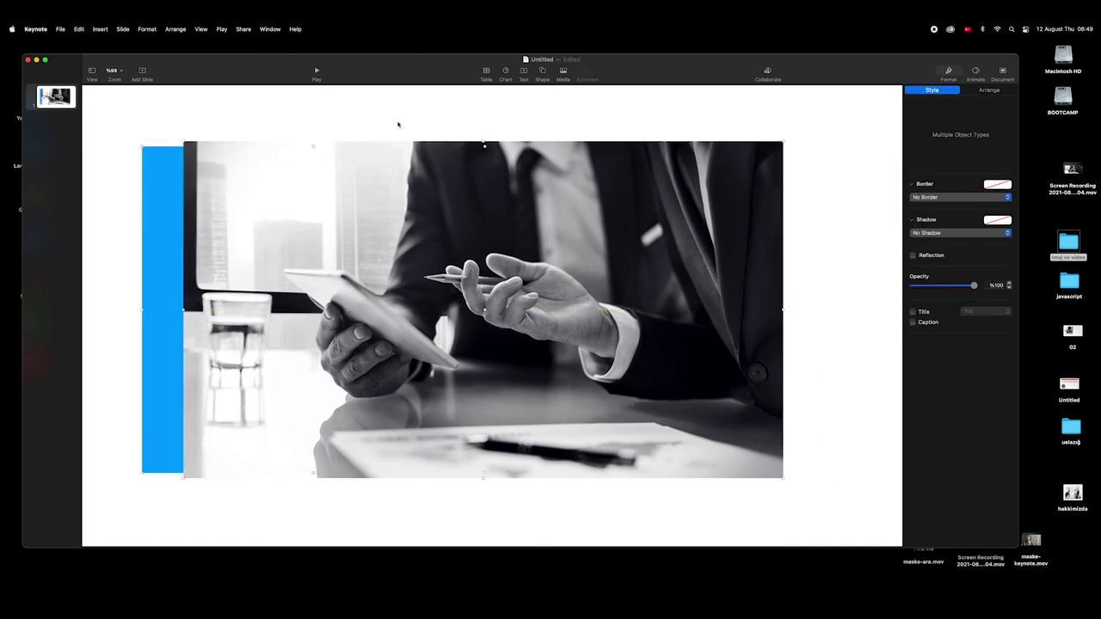
{"action": "left_click", "coordinate": [182, 28]}
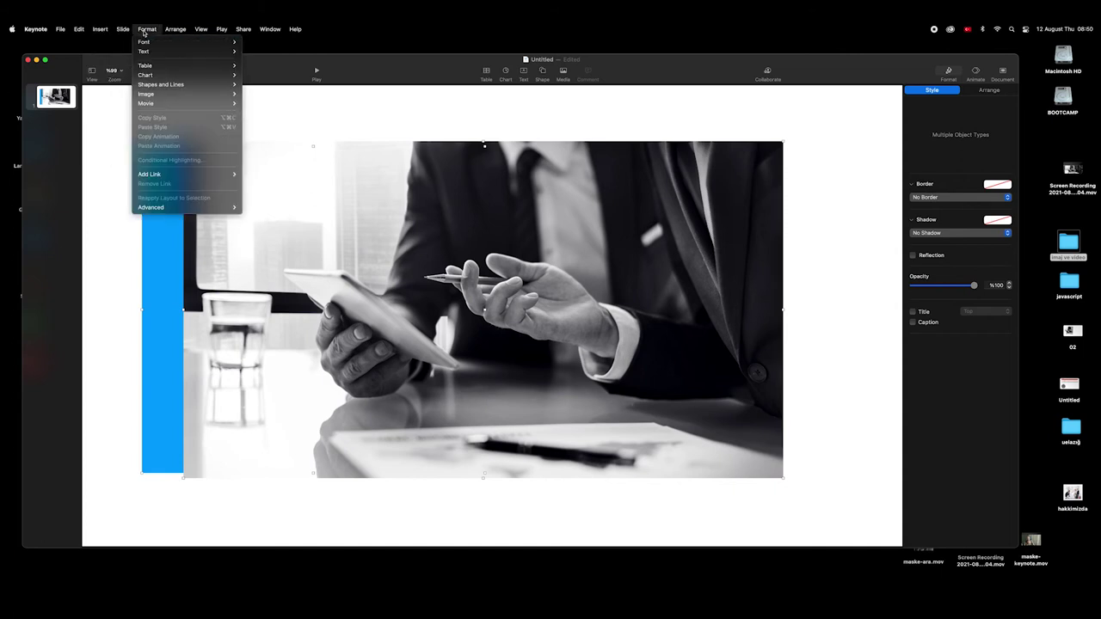
{"action": "mouse_move", "coordinate": [179, 94]}
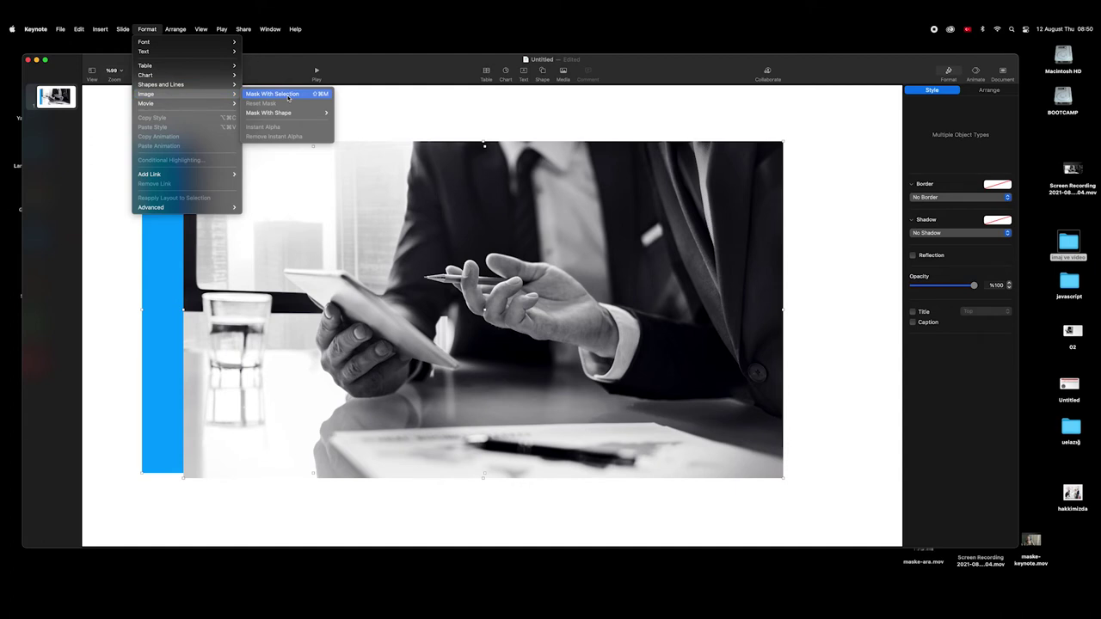
{"action": "left_click", "coordinate": [288, 95]}
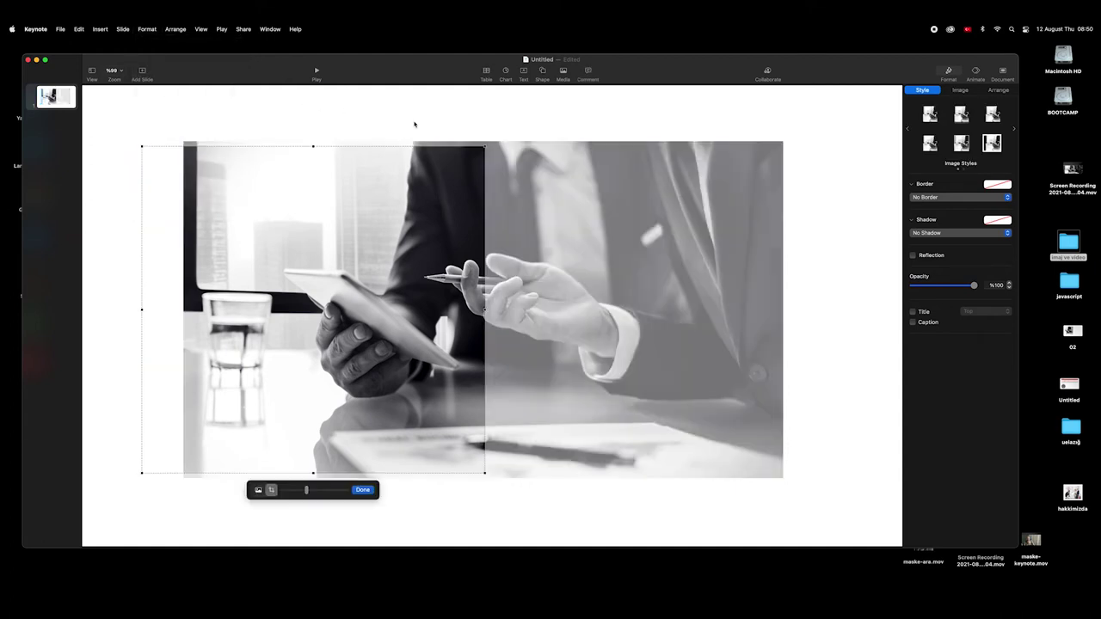
{"action": "left_click_drag", "start_coordinate": [432, 226], "coordinate": [270, 227]}
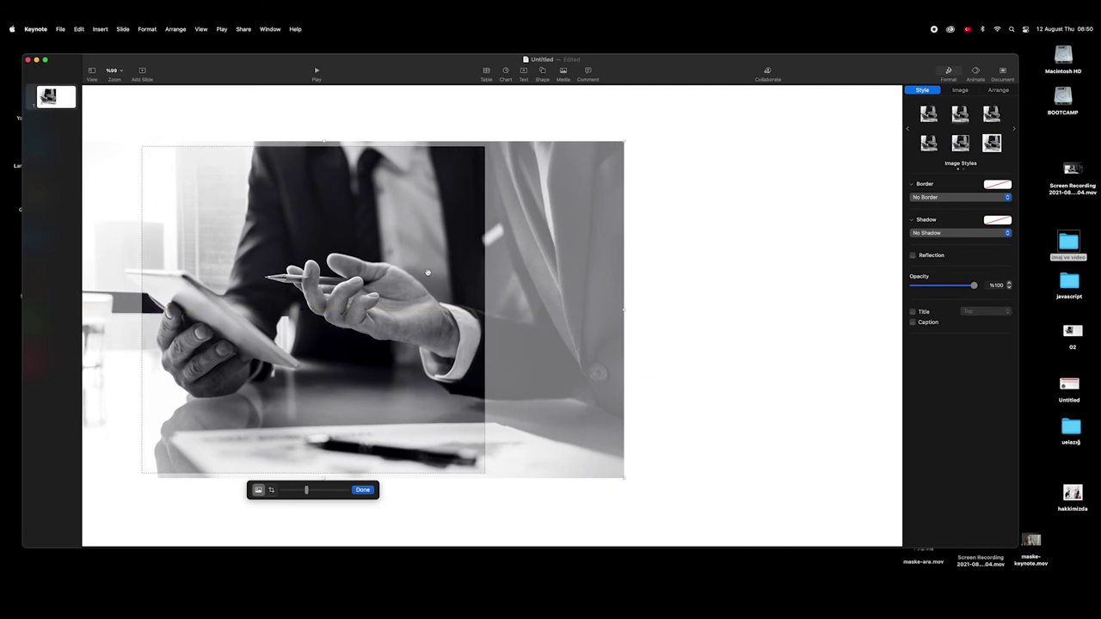
{"action": "left_click", "coordinate": [695, 255]}
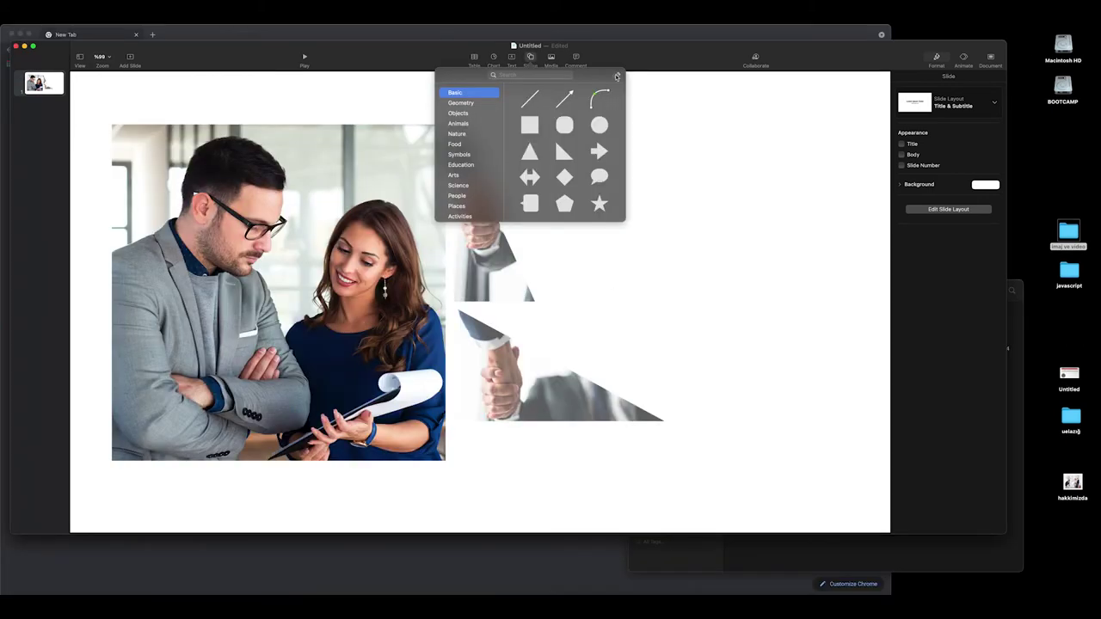
Draw a closed bowl-shaped outline with a straight upper edge and a curved lower side using the Pen tool, beside the triangular images
{"action": "left_click", "coordinate": [614, 76]}
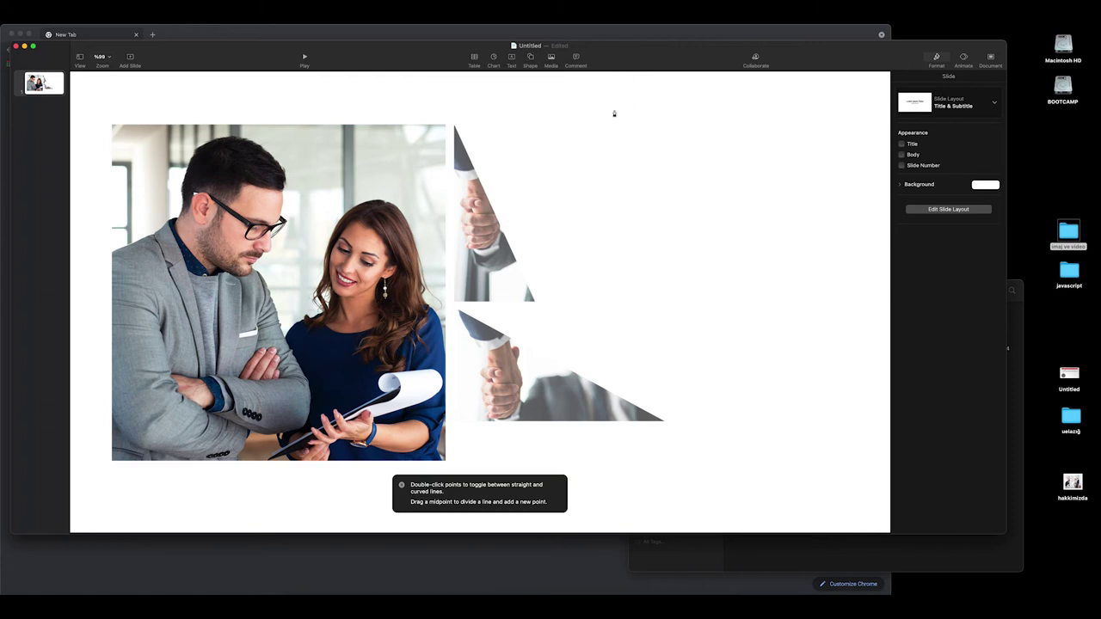
{"action": "left_click", "coordinate": [595, 152]}
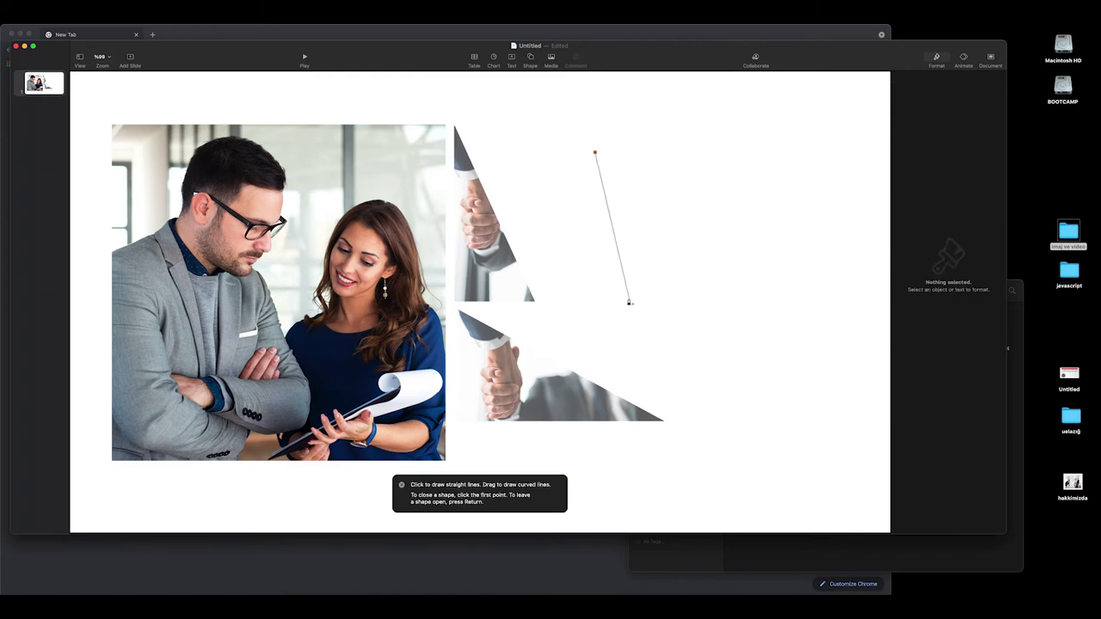
{"action": "left_click", "coordinate": [641, 321]}
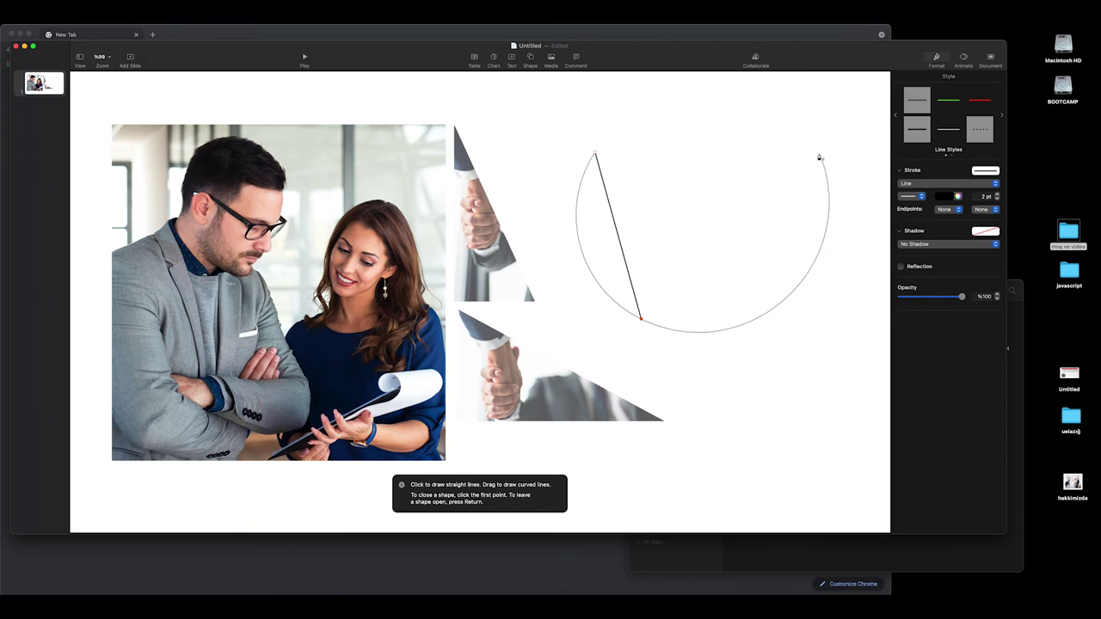
{"action": "left_click", "coordinate": [819, 152]}
{"action": "left_click", "coordinate": [594, 152]}
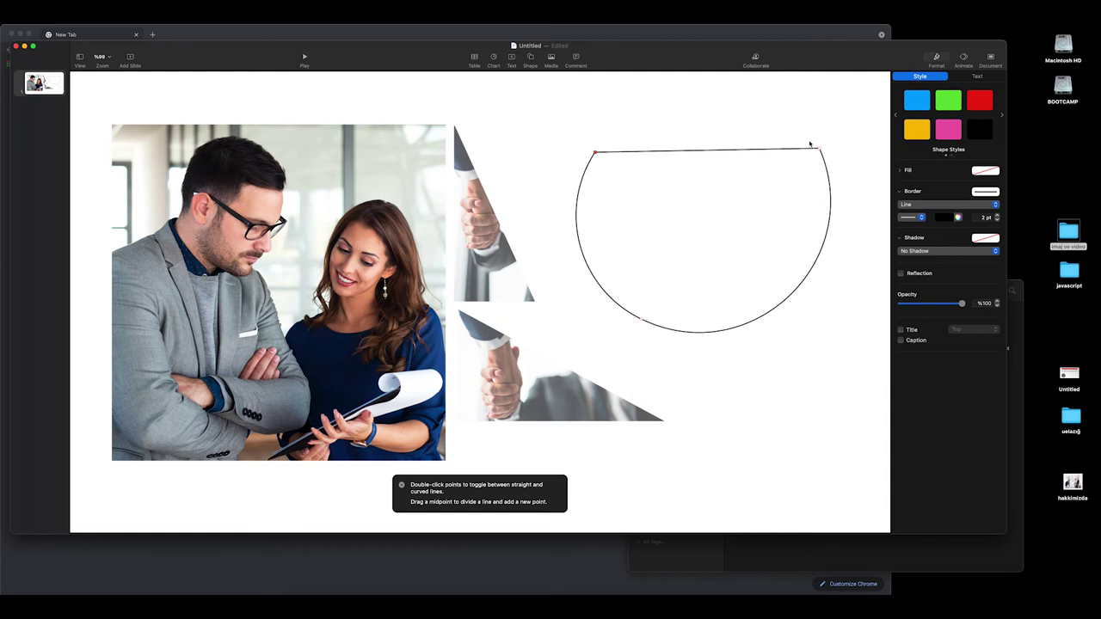
Reshape the pen-drawn outline to have a curved upper edge and a lower edge stepping from a straight segment into a rounded bulge
{"action": "left_click_drag", "start_coordinate": [821, 151], "coordinate": [833, 287]}
{"action": "double_click", "coordinate": [820, 153]}
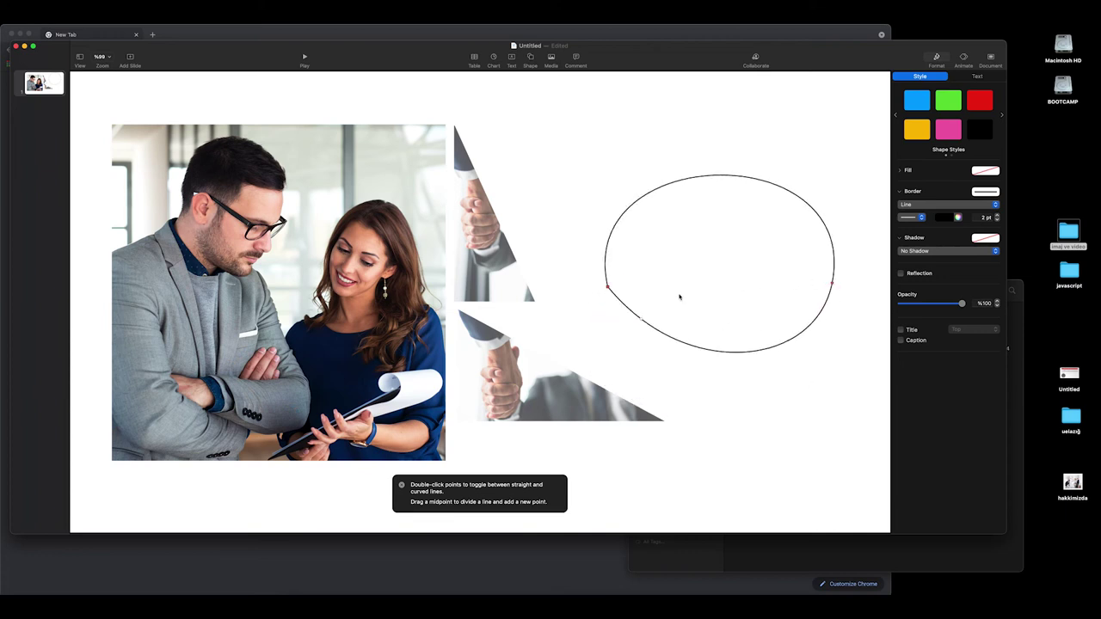
{"action": "left_click", "coordinate": [643, 321]}
{"action": "left_click_drag", "start_coordinate": [643, 321], "coordinate": [731, 290]}
{"action": "left_click", "coordinate": [823, 128]}
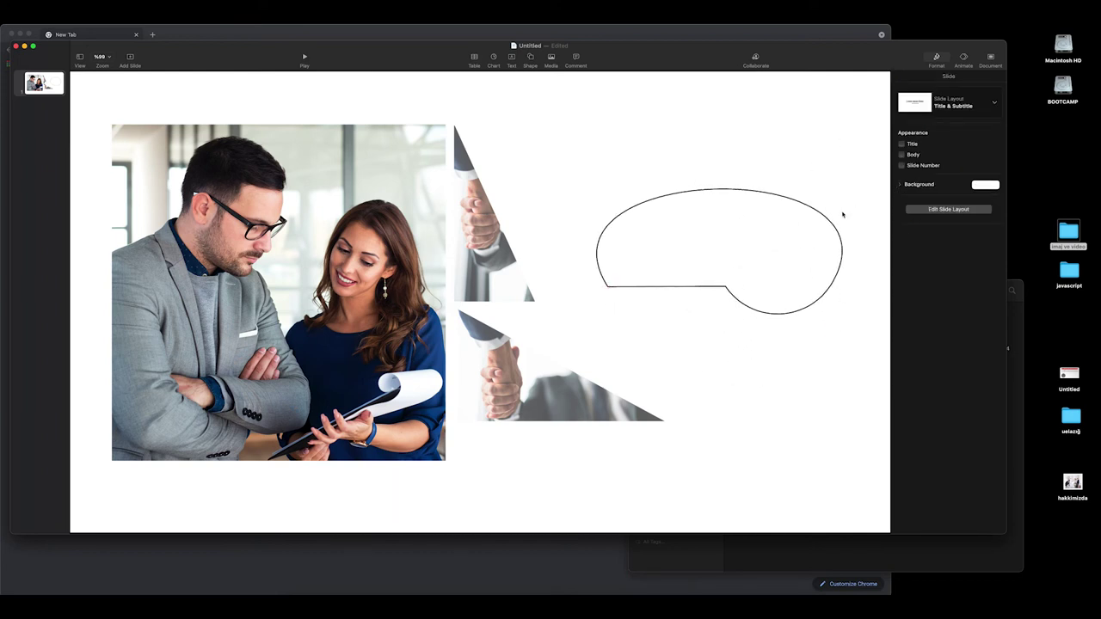
{"action": "left_click", "coordinate": [821, 216]}
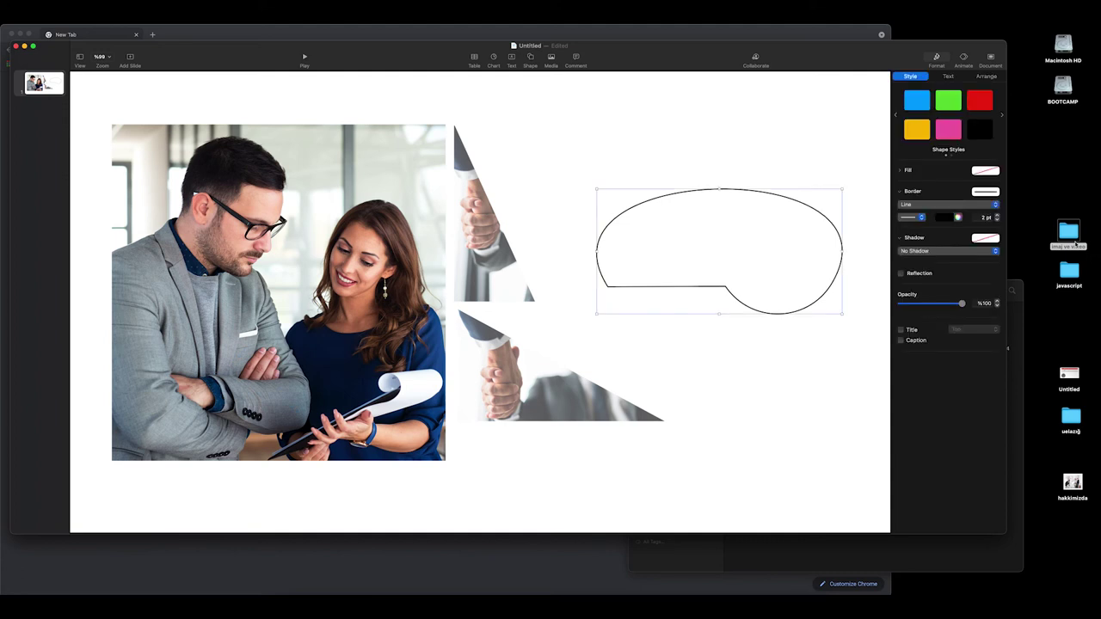
Place coworkers-team-brainstorming.jpg from the imaj ve video folder, shrink it over the pen-drawn outline and send it to the back
{"action": "double_click", "coordinate": [1071, 237]}
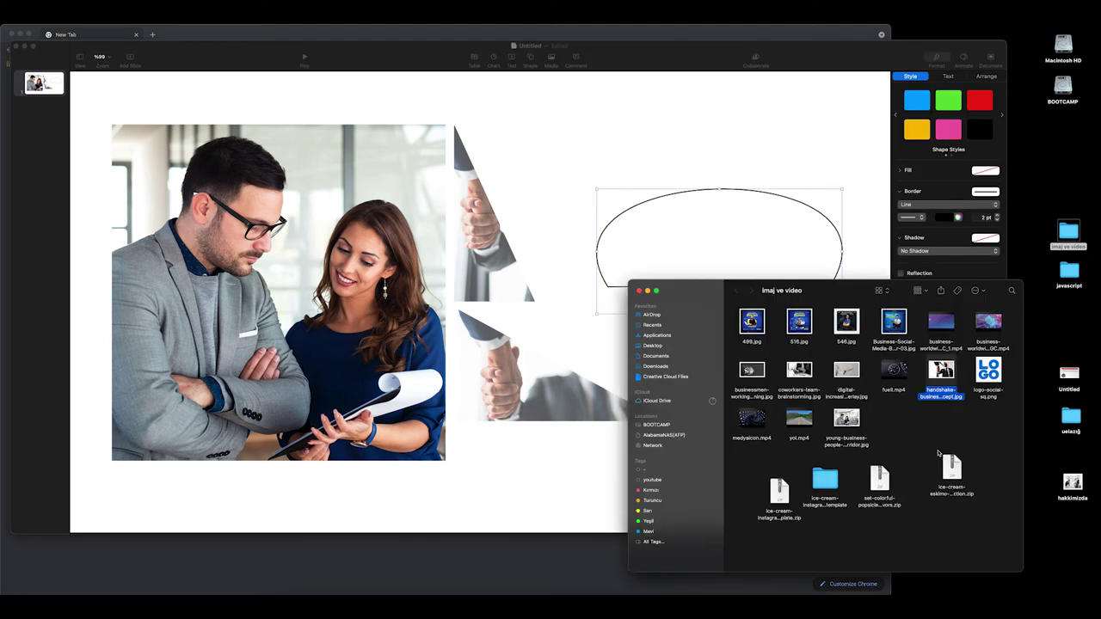
{"action": "left_click_drag", "start_coordinate": [821, 392], "coordinate": [715, 237]}
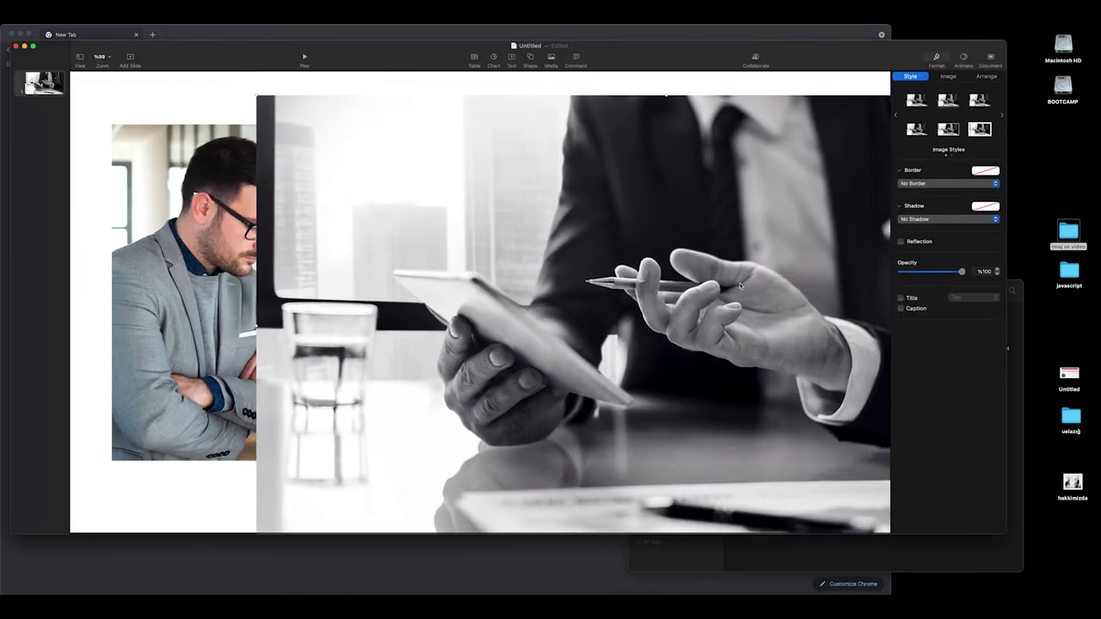
{"action": "left_click_drag", "start_coordinate": [715, 237], "coordinate": [606, 288]}
{"action": "right_click", "coordinate": [717, 200]}
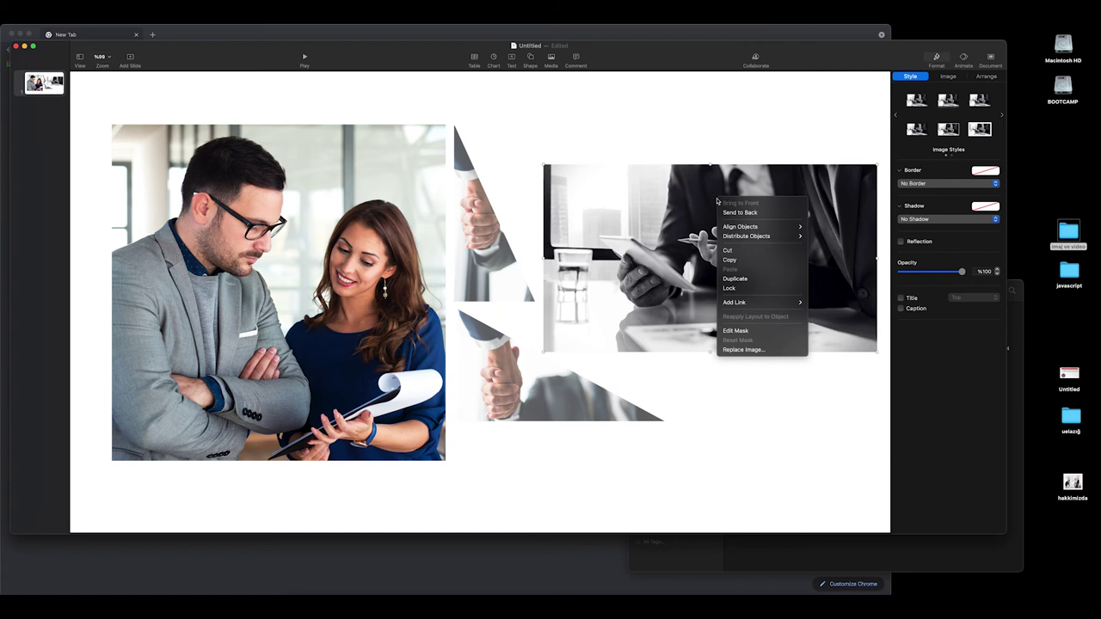
{"action": "left_click", "coordinate": [742, 183]}
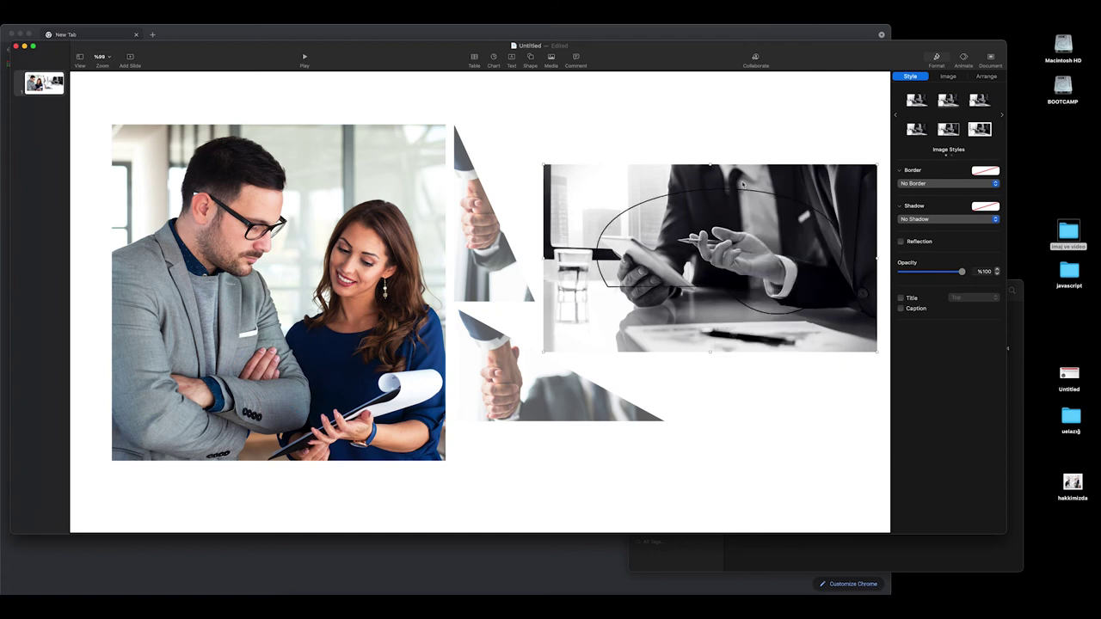
Mask the coworkers picture with the pen-drawn outline using Mask With Selection and shift the picture slightly up within the mask
{"action": "left_click", "coordinate": [757, 140]}
{"action": "left_click_drag", "start_coordinate": [758, 137], "coordinate": [659, 255]}
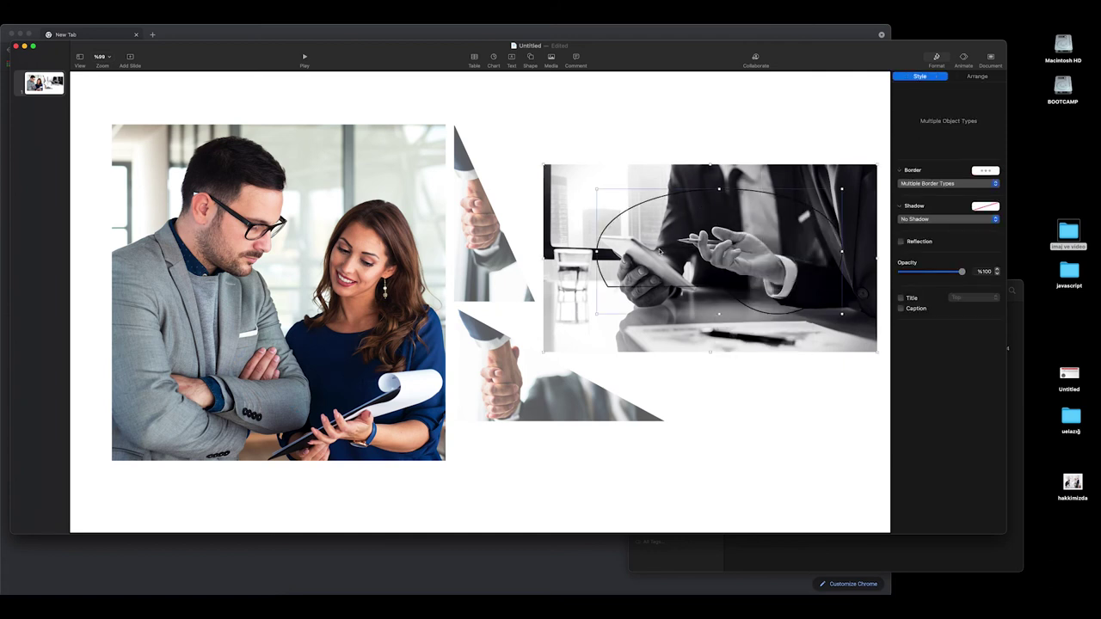
{"action": "left_click", "coordinate": [156, 25]}
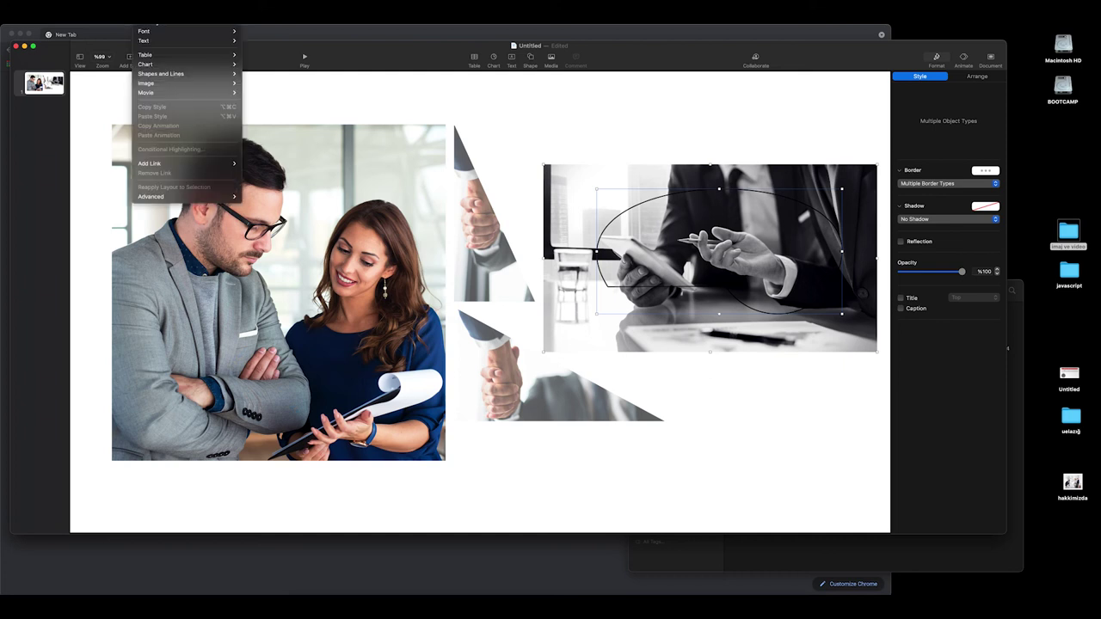
{"action": "mouse_move", "coordinate": [220, 83]}
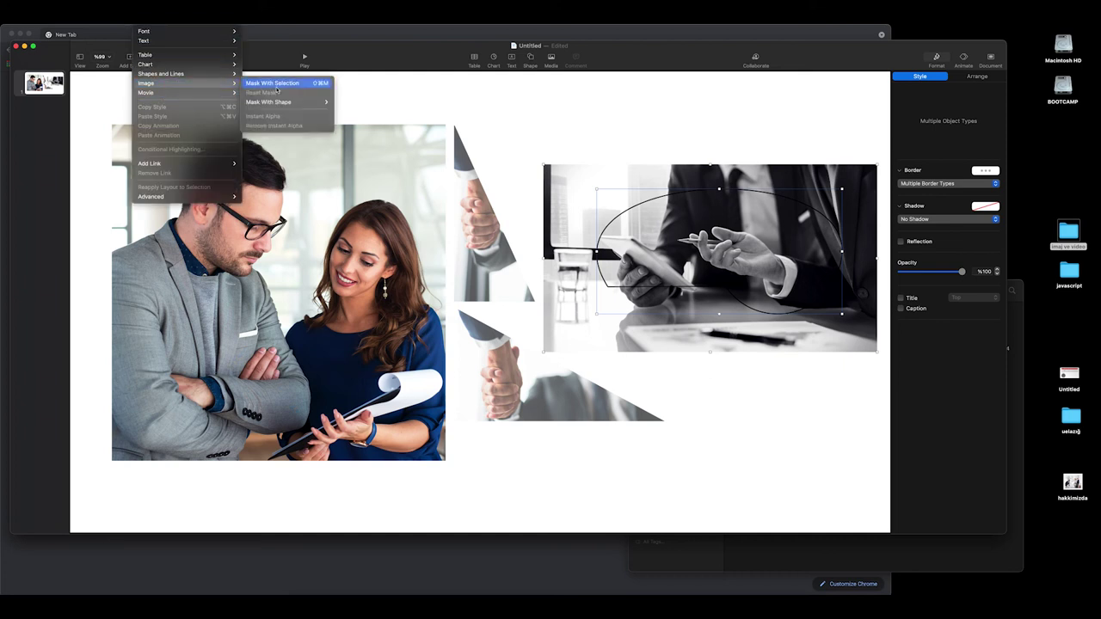
{"action": "mouse_move", "coordinate": [292, 103]}
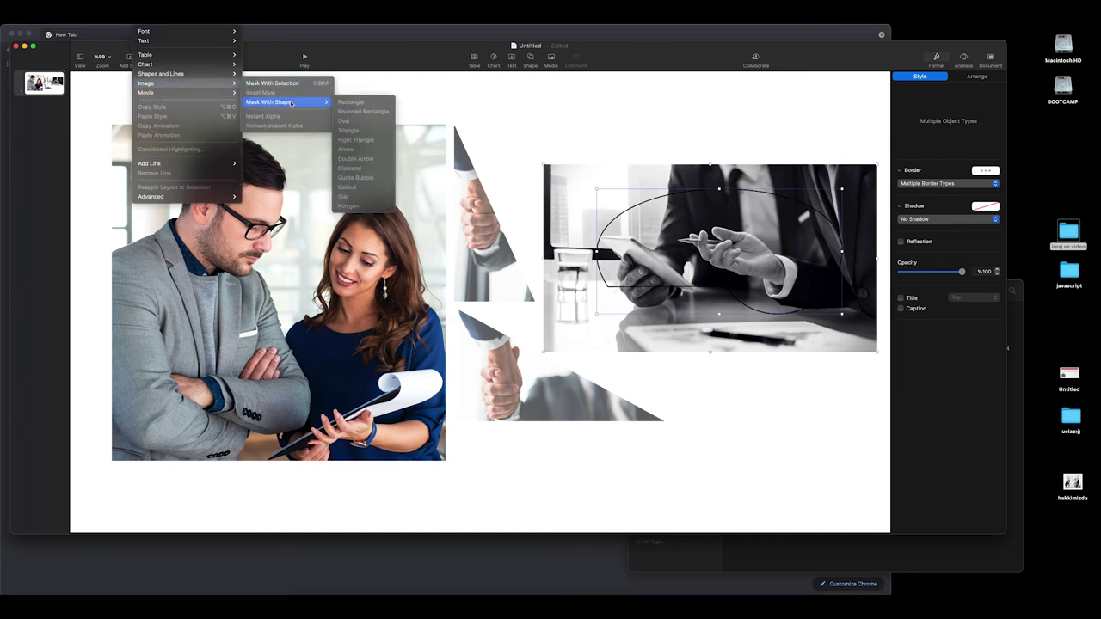
{"action": "left_click", "coordinate": [271, 84]}
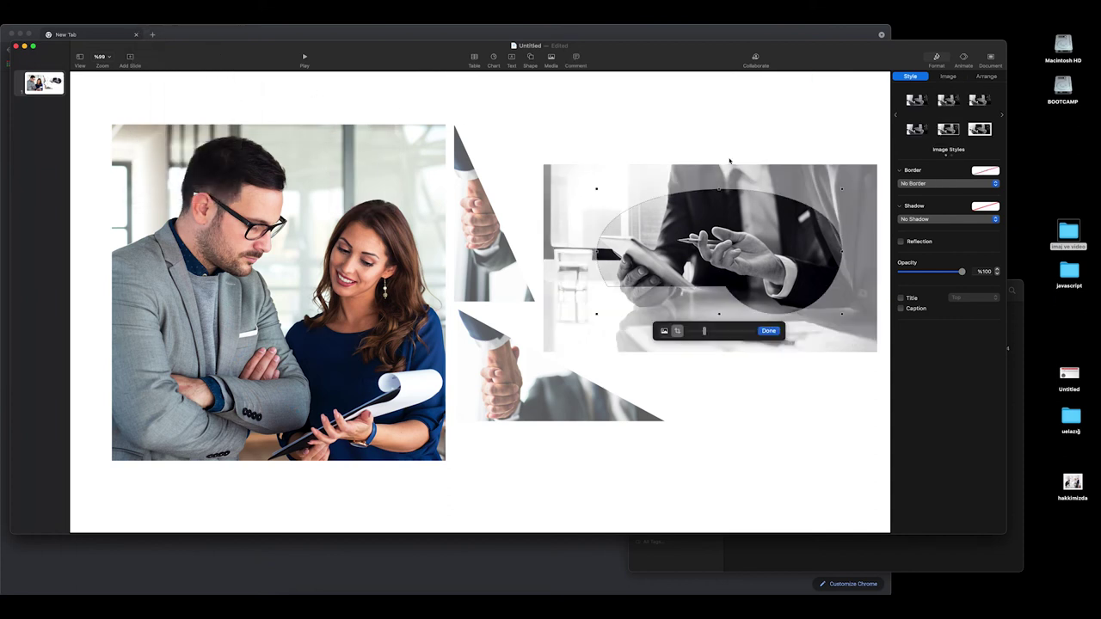
{"action": "mouse_move", "coordinate": [724, 240]}
{"action": "left_mouse_down"}
{"action": "mouse_move", "coordinate": [702, 241]}
{"action": "mouse_move", "coordinate": [722, 237]}
{"action": "left_mouse_up"}
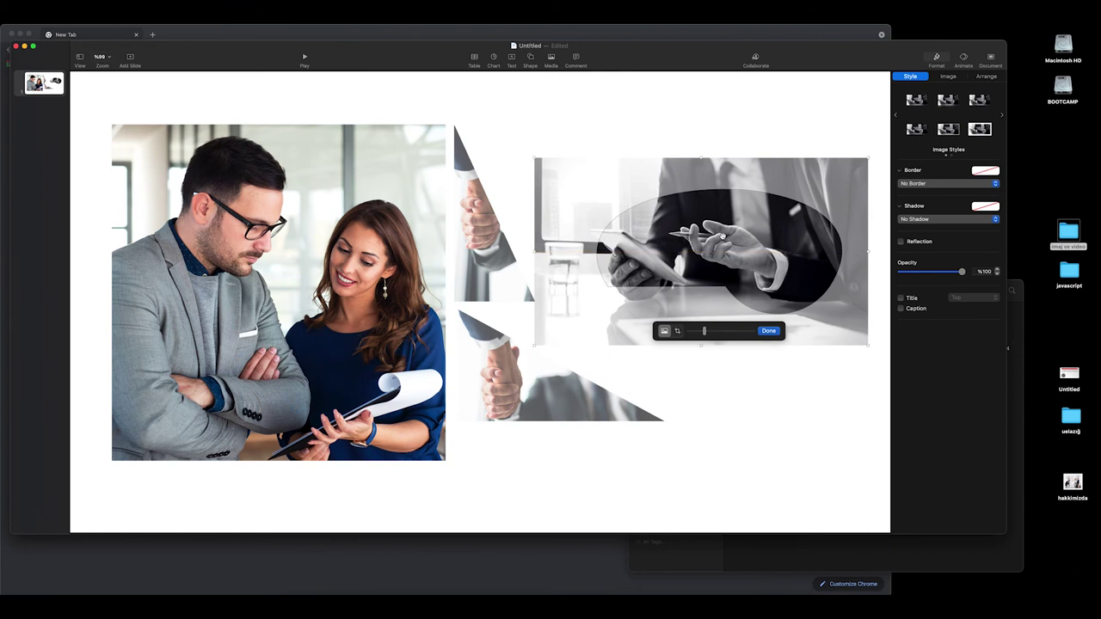
Enlarge the coworkers picture within its mask around the hand and pen, and move the masked image up beside the triangular images
{"action": "left_click", "coordinate": [782, 381]}
{"action": "double_click", "coordinate": [734, 256]}
{"action": "mouse_move", "coordinate": [704, 334]}
{"action": "left_mouse_down"}
{"action": "mouse_move", "coordinate": [721, 332]}
{"action": "mouse_move", "coordinate": [702, 332]}
{"action": "left_mouse_up"}
{"action": "mouse_move", "coordinate": [536, 158]}
{"action": "left_mouse_down"}
{"action": "mouse_move", "coordinate": [470, 123]}
{"action": "mouse_move", "coordinate": [548, 165]}
{"action": "left_mouse_up"}
{"action": "left_click_drag", "start_coordinate": [702, 334], "coordinate": [728, 334]}
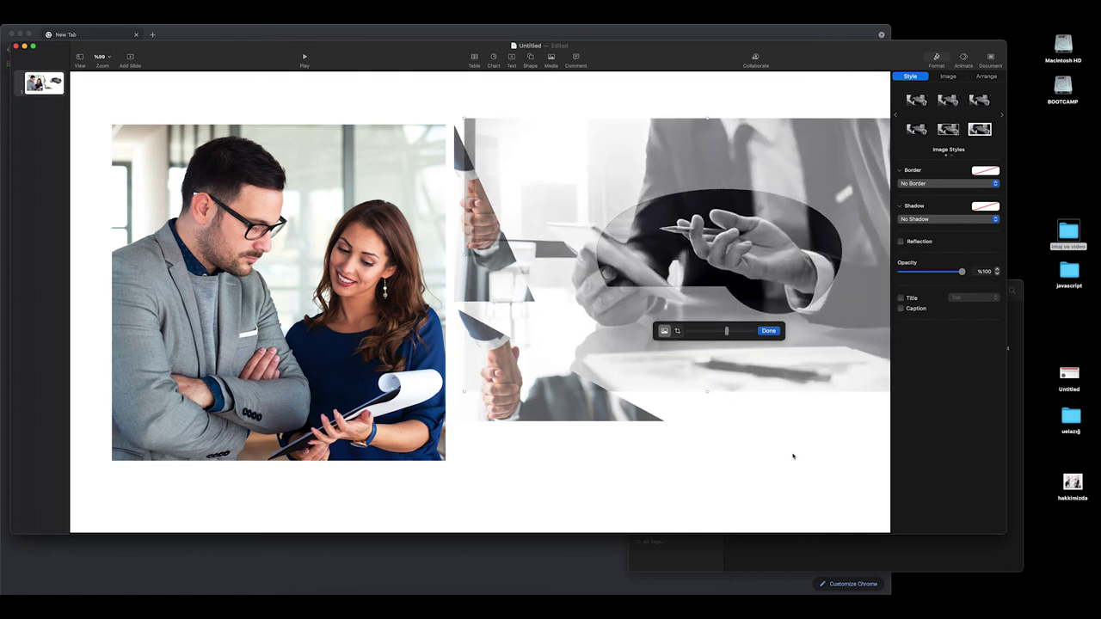
{"action": "left_click", "coordinate": [793, 450]}
{"action": "left_click_drag", "start_coordinate": [767, 280], "coordinate": [675, 188]}
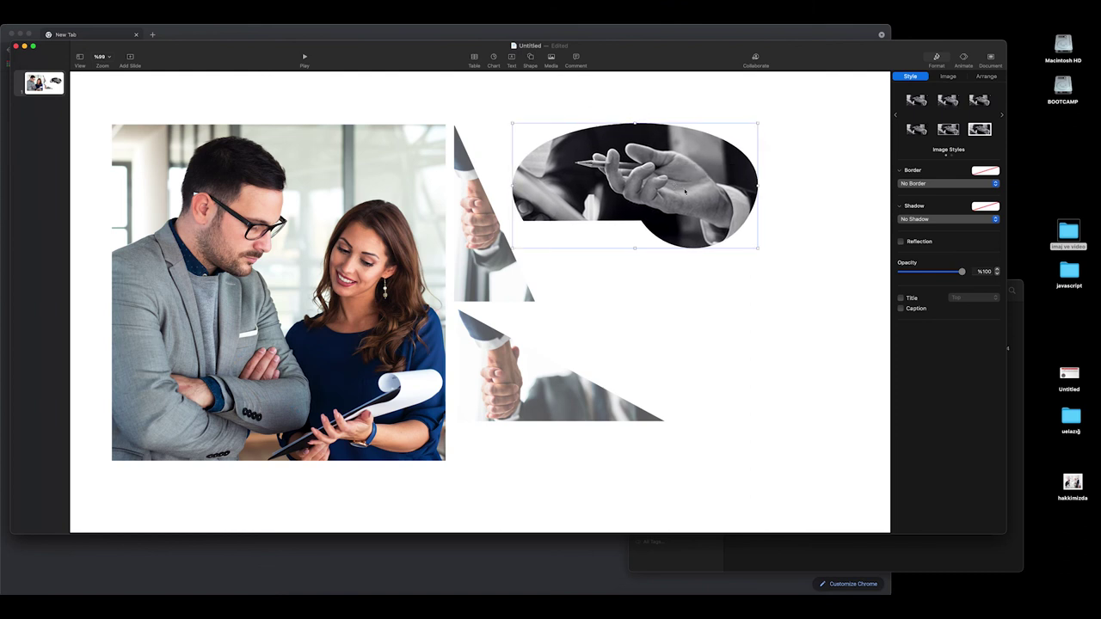
Paste a blue circle onto the slide and position it below the masked hand-and-pen image
{"action": "left_click", "coordinate": [775, 293]}
{"action": "key", "text": "super+v"}
{"action": "left_click_drag", "start_coordinate": [773, 376], "coordinate": [816, 358]}
Place the businessmen-working picture from the imaj ve video folder over the blue circle and mask it with the circle
{"action": "double_click", "coordinate": [1069, 232]}
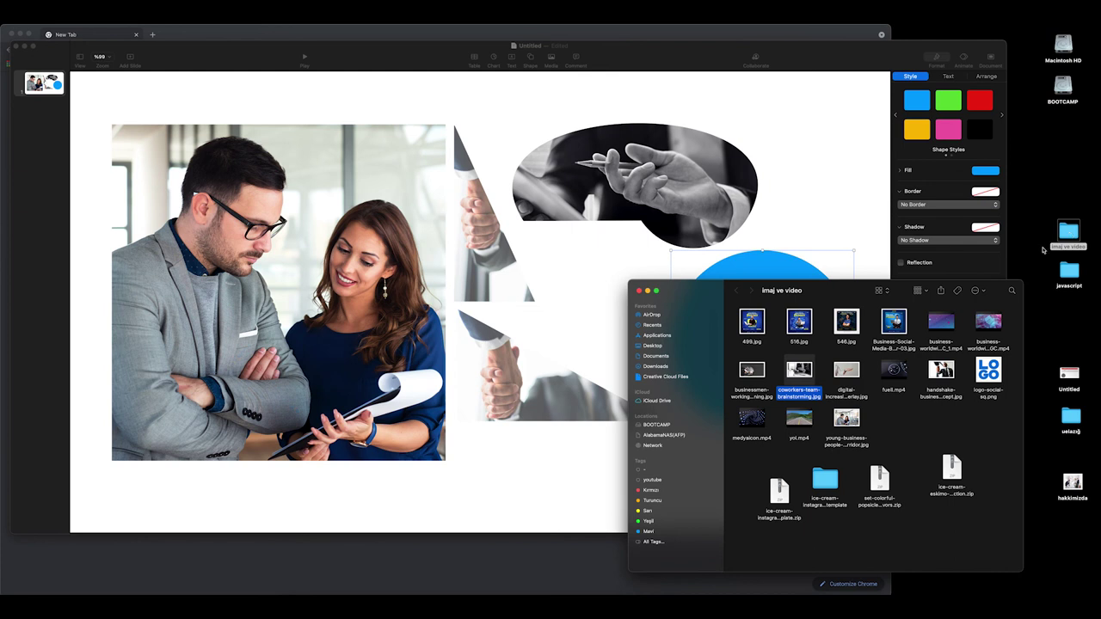
{"action": "left_click", "coordinate": [921, 435]}
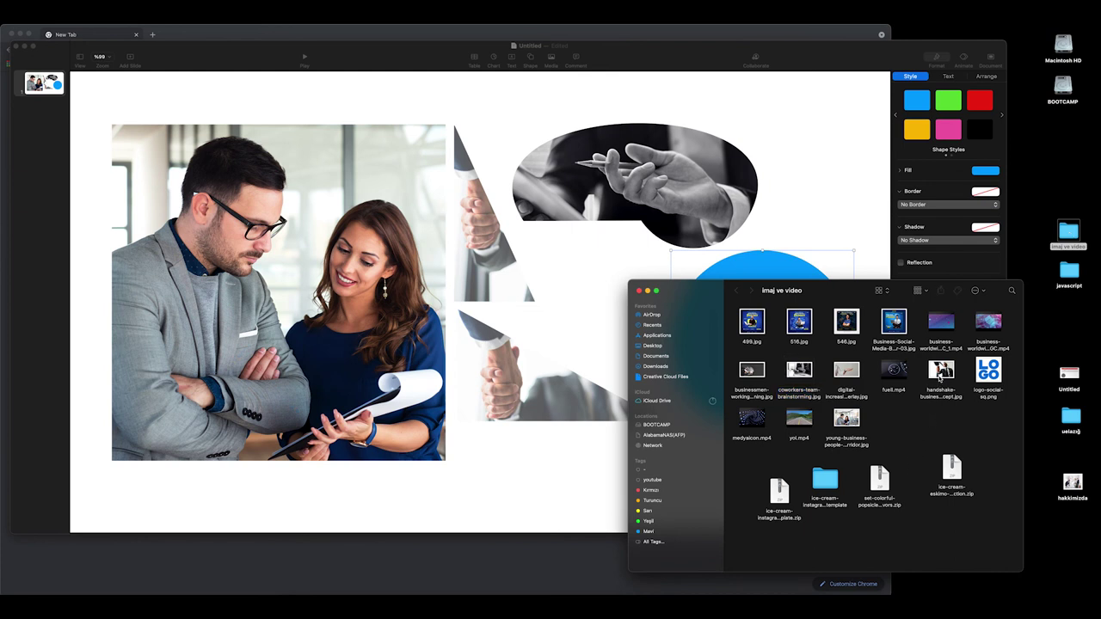
{"action": "left_click_drag", "start_coordinate": [755, 375], "coordinate": [774, 264]}
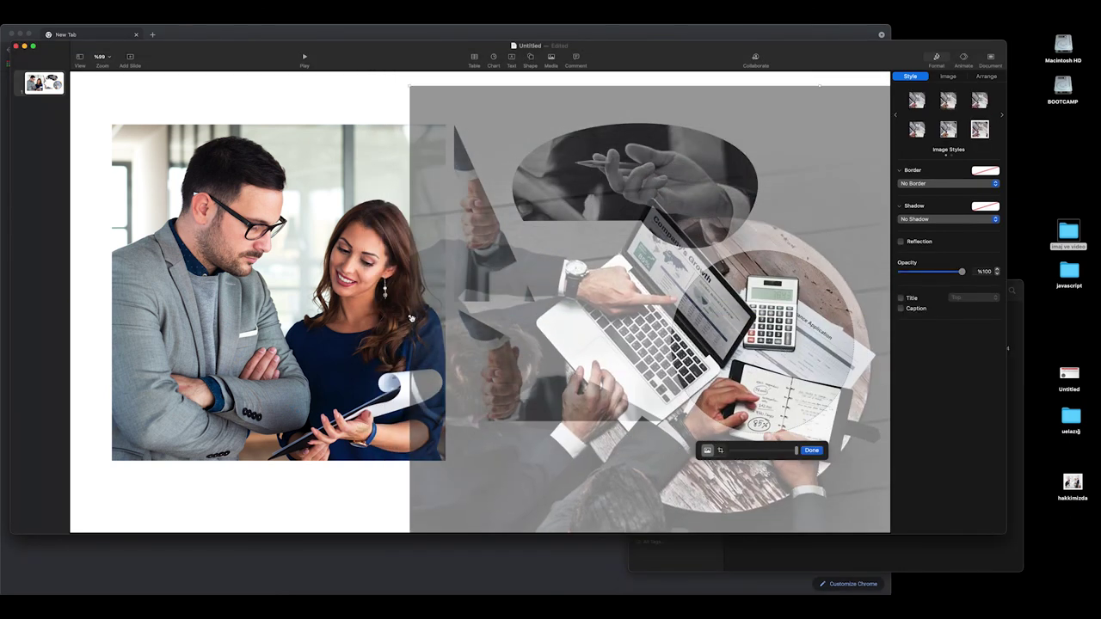
Shrink and shift the businessmen picture so the laptop fills its circular mask, and move the masked circle slightly down and right
{"action": "left_click_drag", "start_coordinate": [409, 318], "coordinate": [618, 317]}
{"action": "left_click_drag", "start_coordinate": [775, 342], "coordinate": [737, 368]}
{"action": "left_click", "coordinate": [791, 129]}
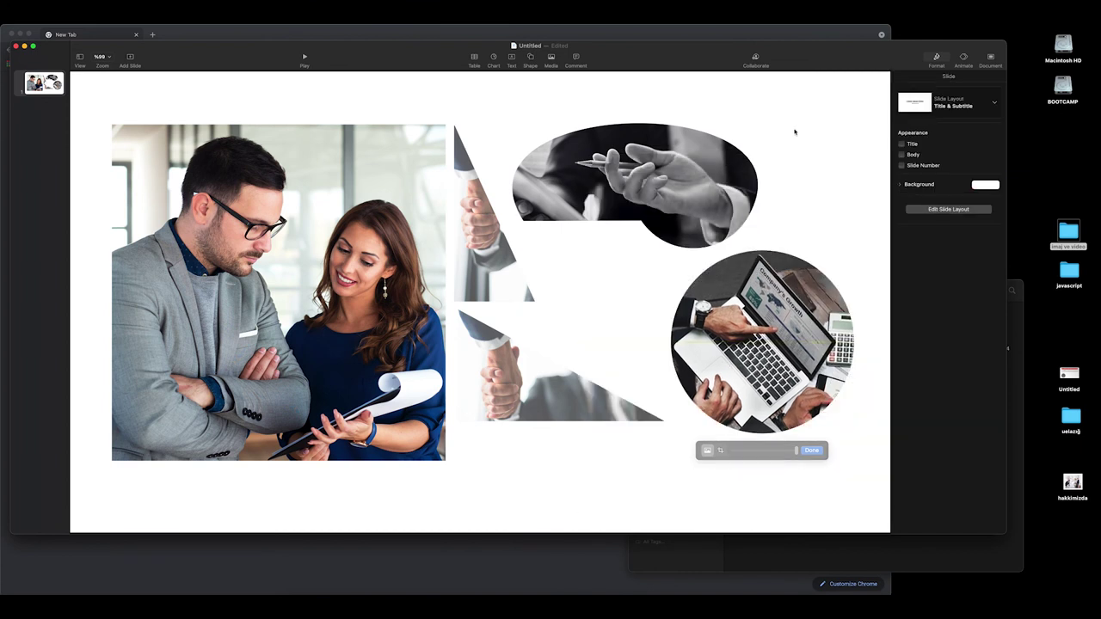
{"action": "left_click_drag", "start_coordinate": [757, 342], "coordinate": [769, 348]}
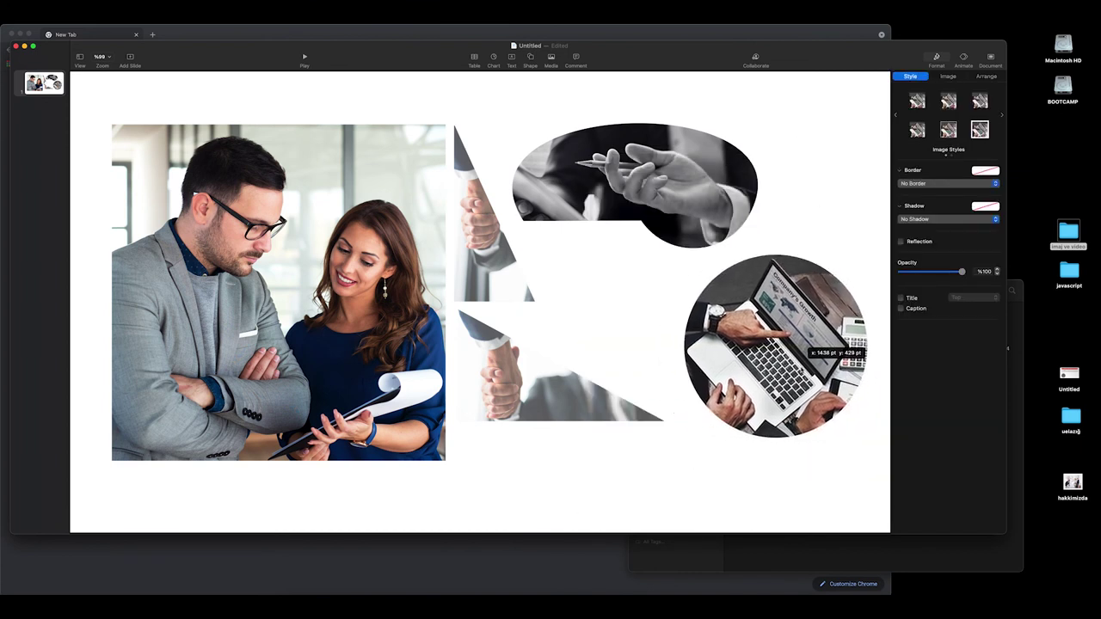
{"action": "left_click", "coordinate": [816, 192]}
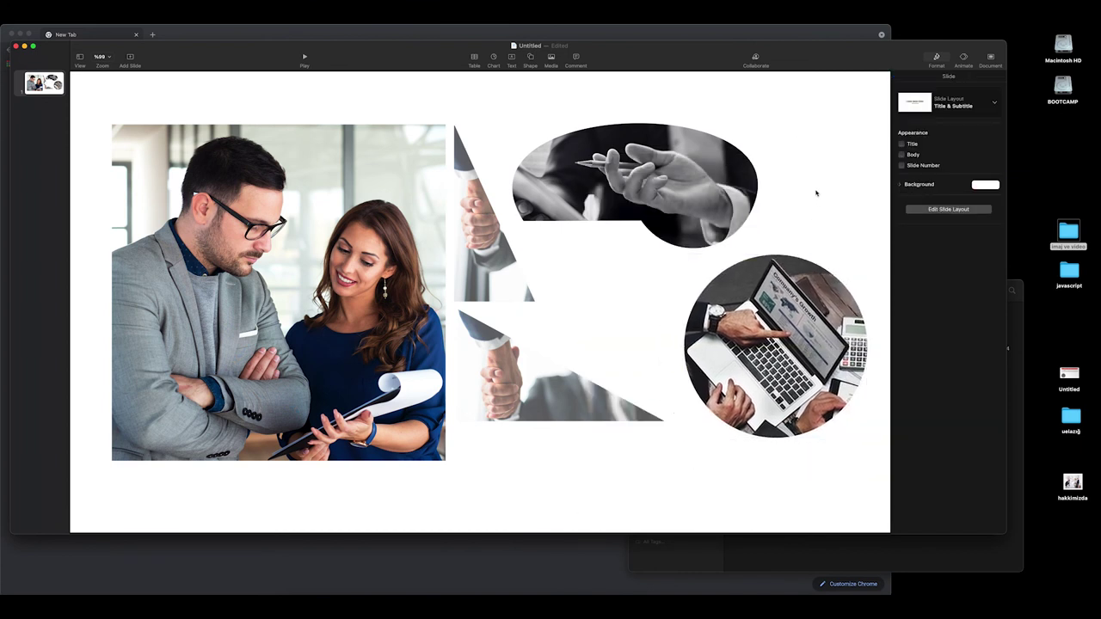
{"action": "left_click", "coordinate": [531, 61]}
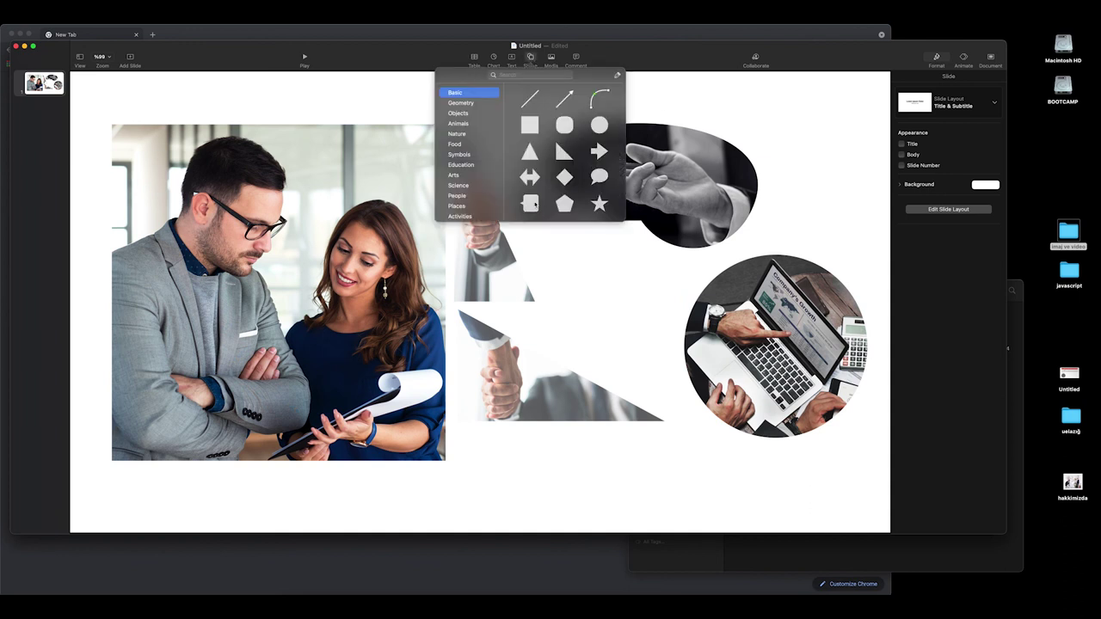
{"action": "left_click", "coordinate": [792, 121]}
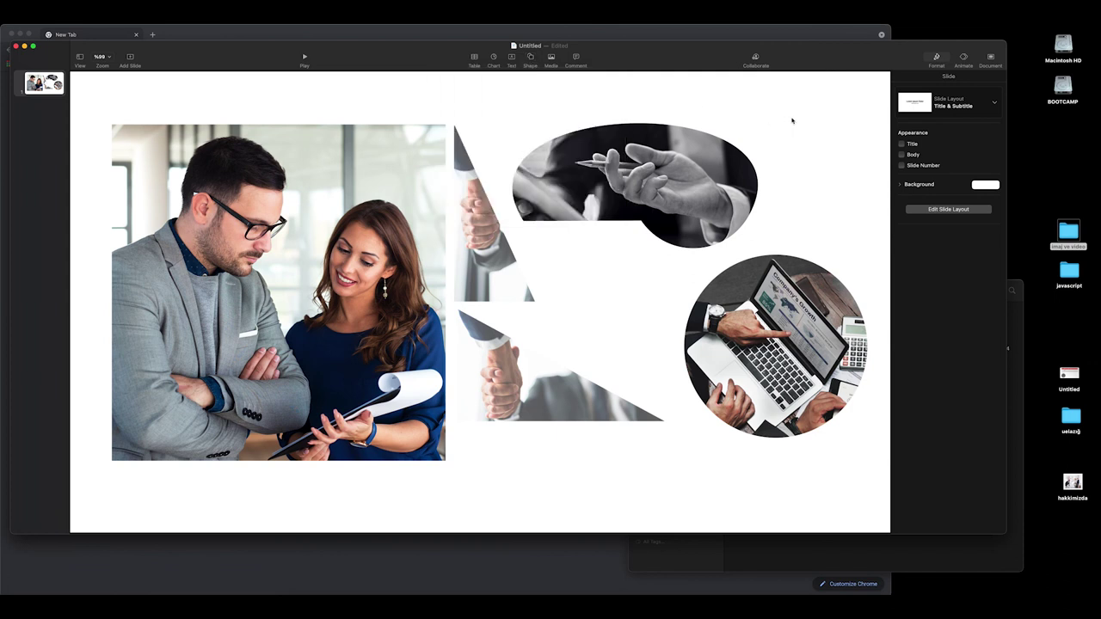